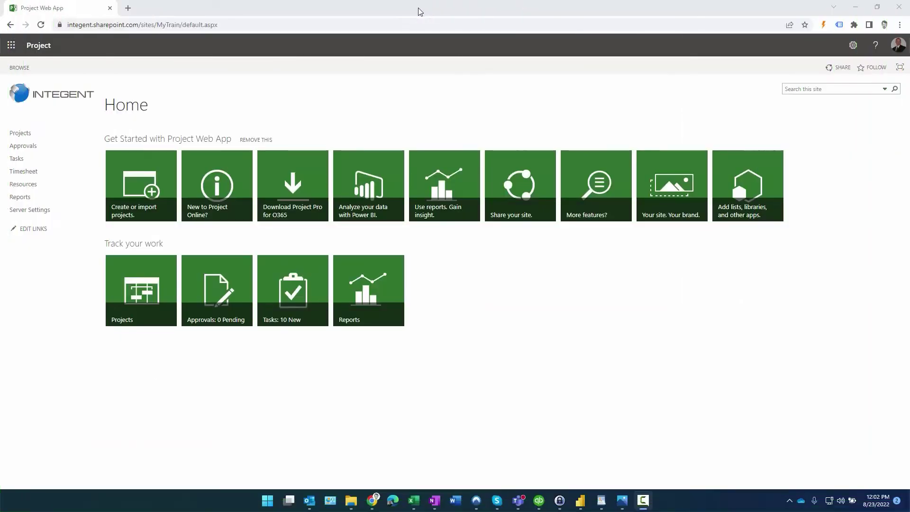
Open integent.sharepoint.com/sites/pwa in a new tab and go to Project Center.
left_click(129, 8)
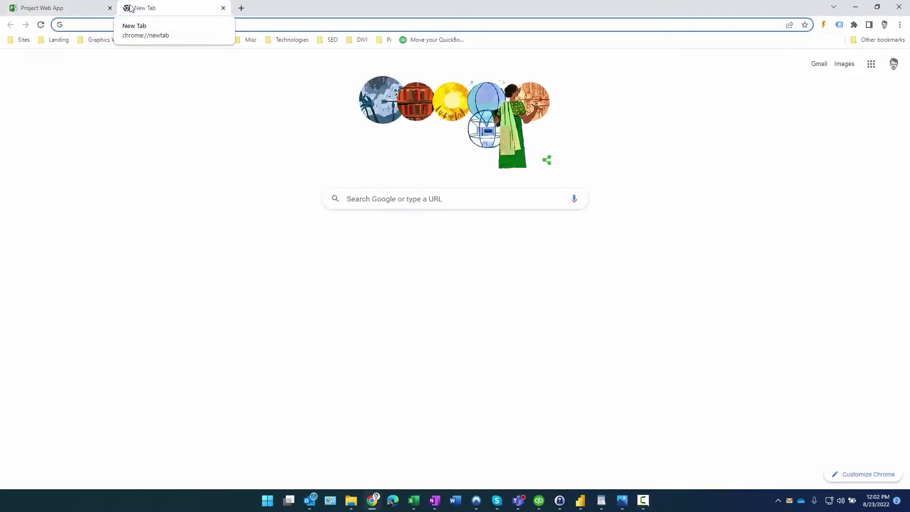
type("in")
key("Return")
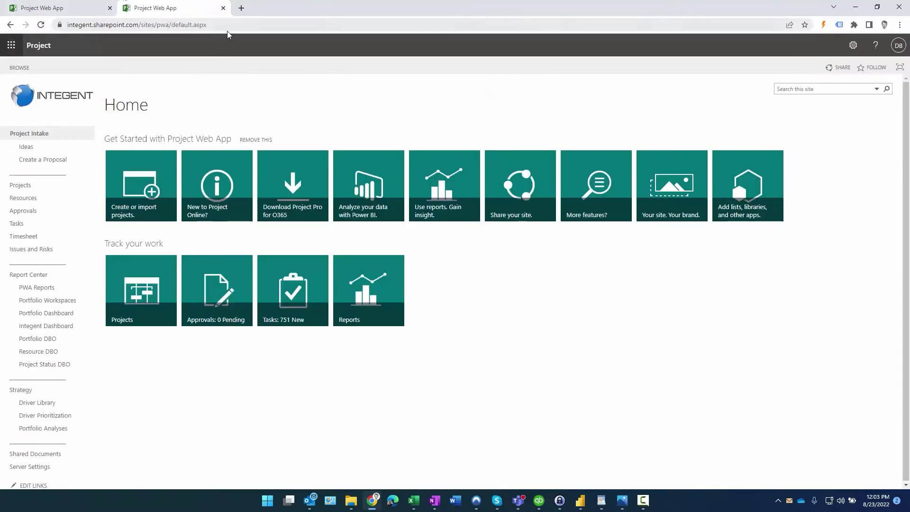
left_click(136, 291)
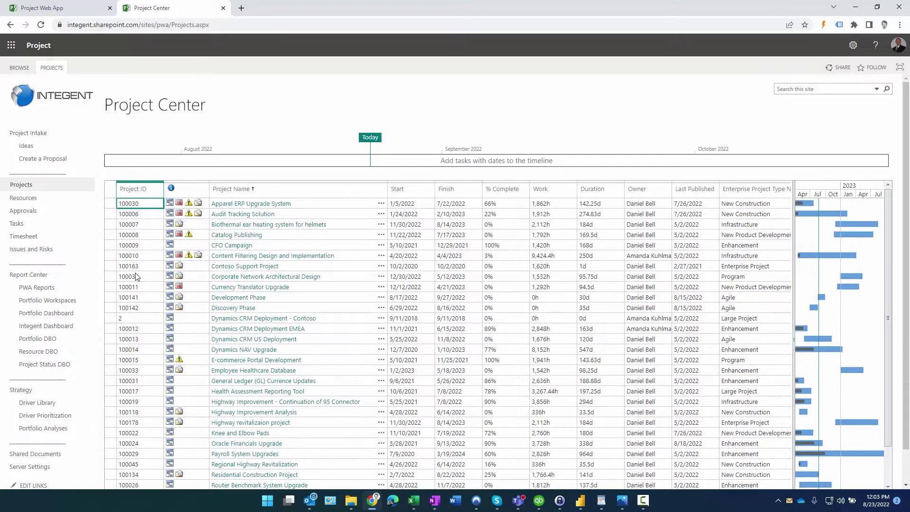
Open Contoso Support Project and check it out for editing.
left_click(239, 269)
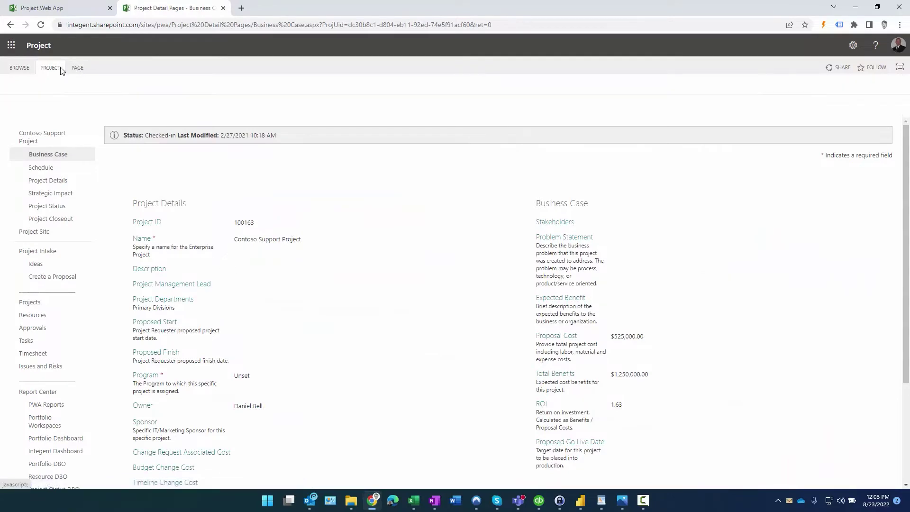
left_click(53, 68)
left_click(13, 95)
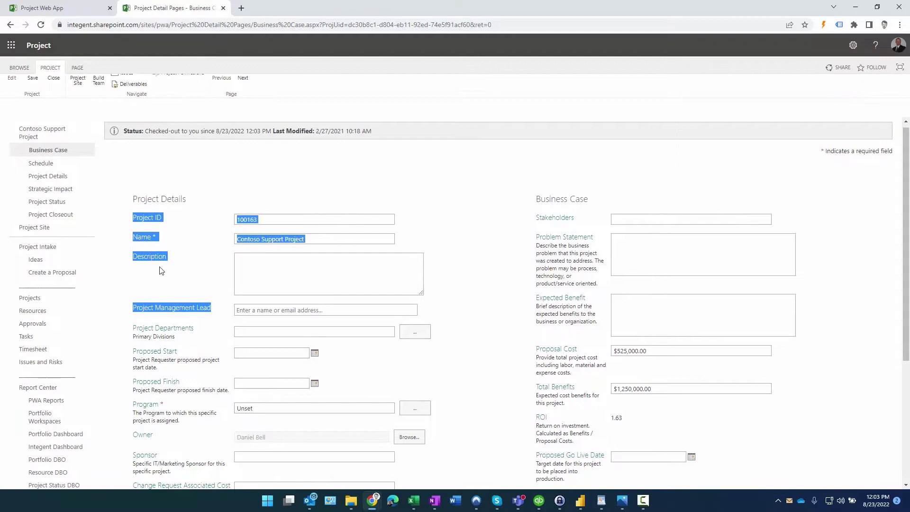
Enter a person's name in Project Management Lead, pick the first suggestion, then leave without saving.
left_click(287, 314)
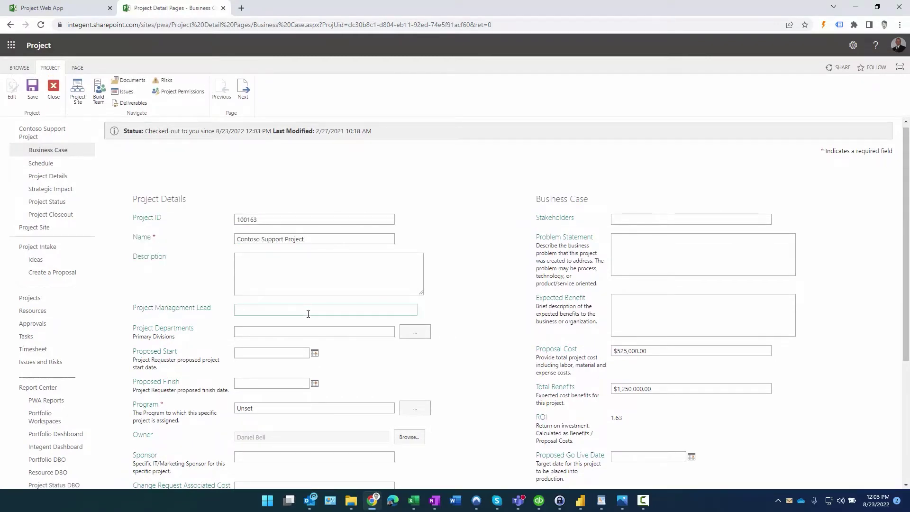
type("daniel")
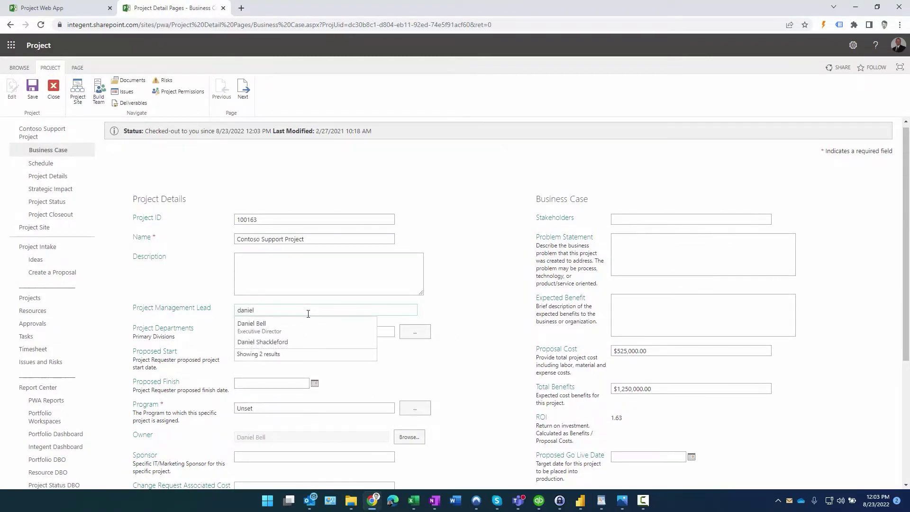
left_click(266, 327)
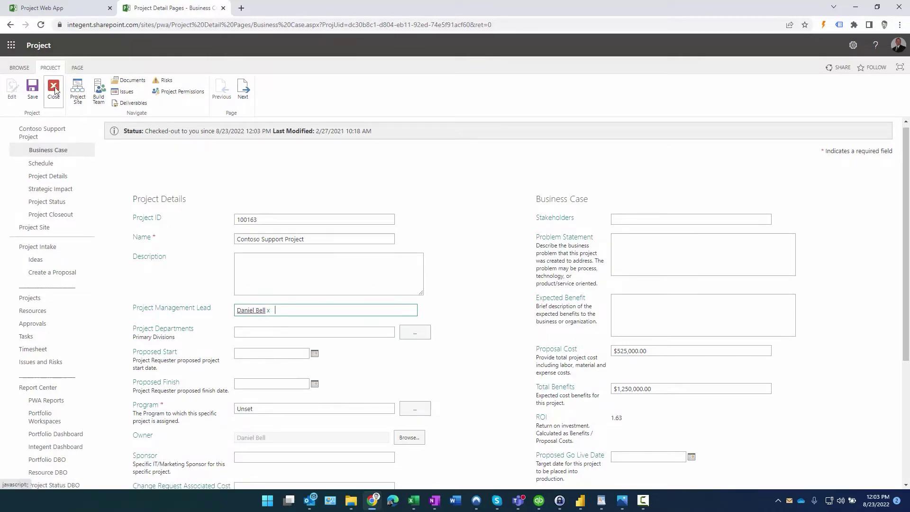
left_click(224, 8)
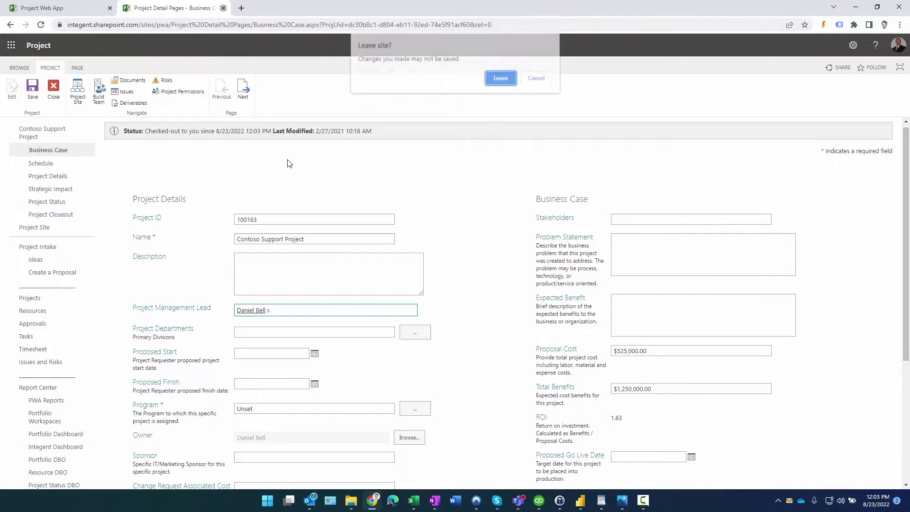
left_click(501, 78)
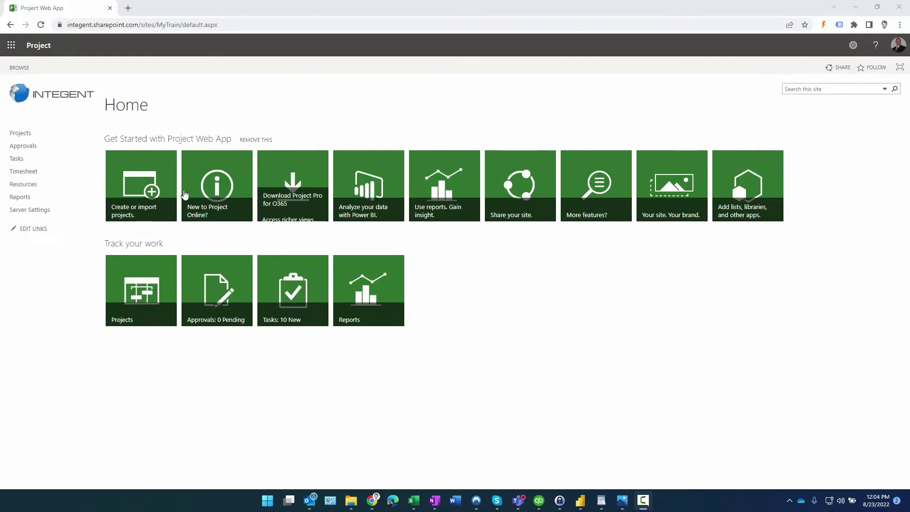
Create a Project-entity text enterprise custom field named 'Project Lead' from Server Settings.
left_click(44, 211)
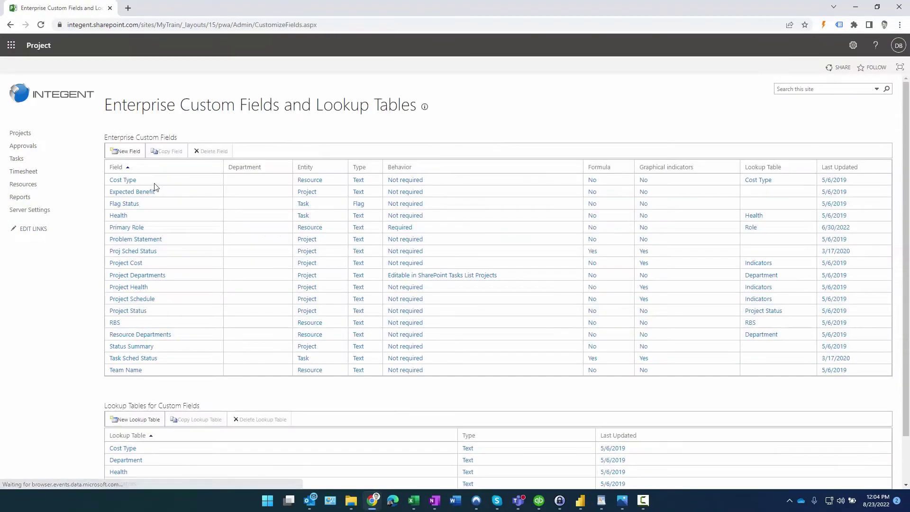
left_click(121, 155)
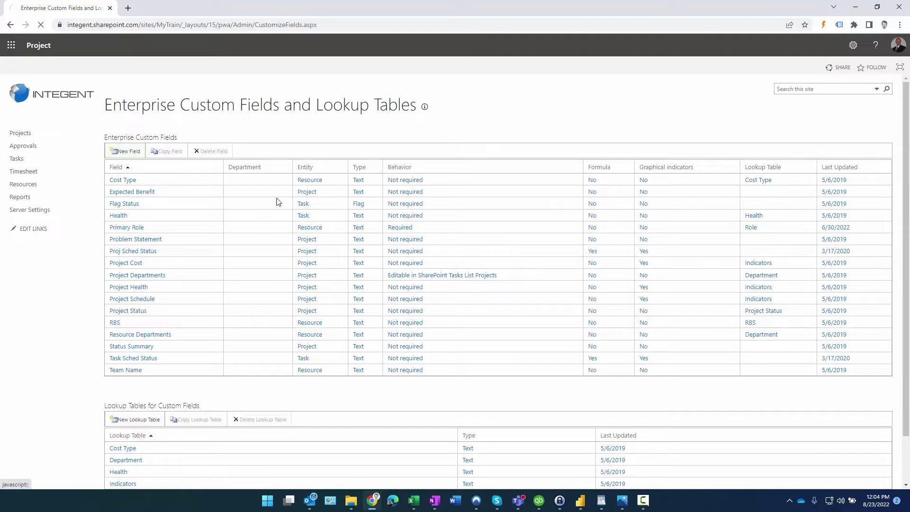
type("Project Lead")
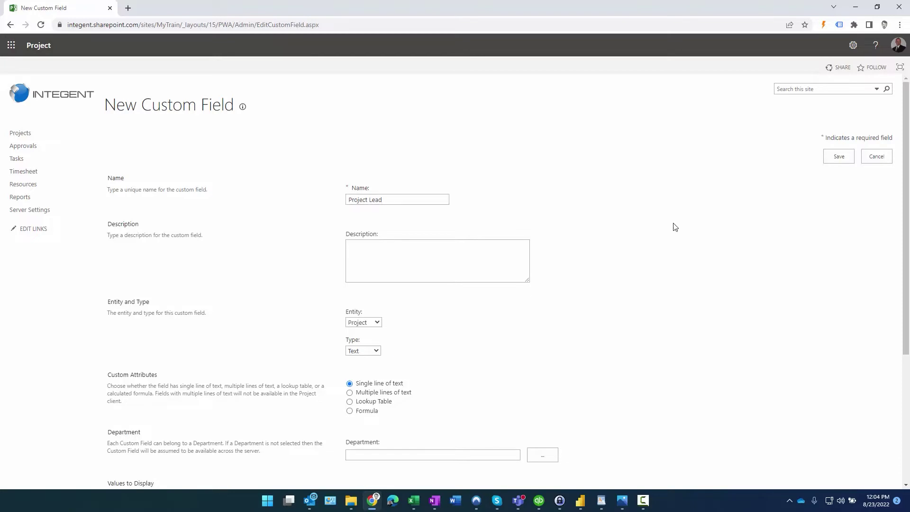
left_click(839, 157)
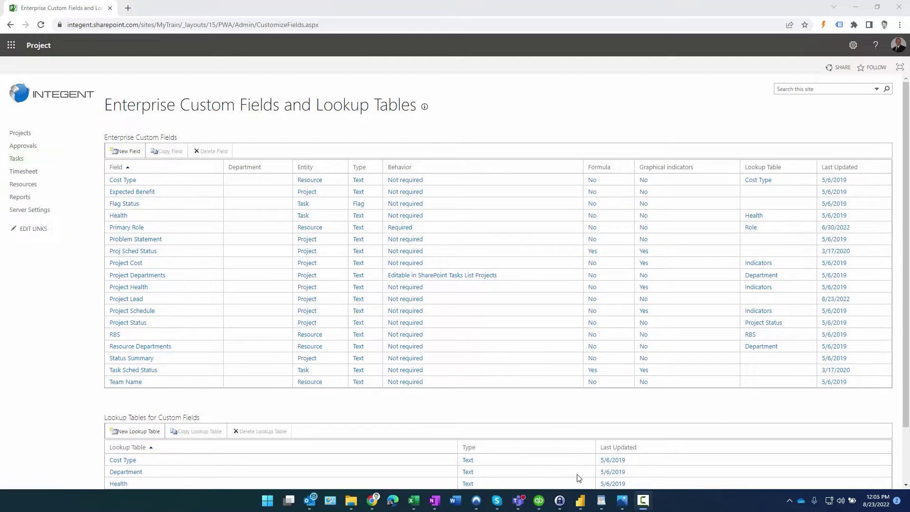
Change targetFields in CAPPeoplePicker.js to ['Project Lead'] and close WordPad.
left_click(601, 501)
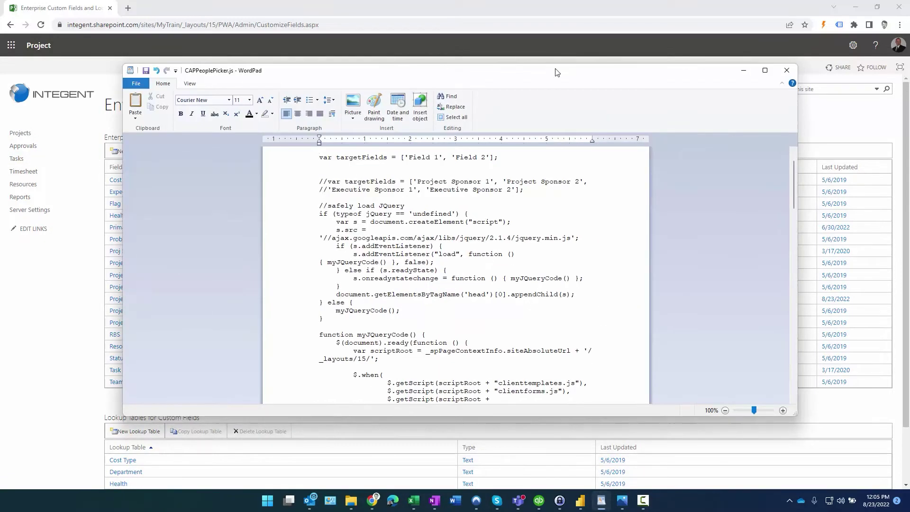
left_click_drag(558, 72, 543, 16)
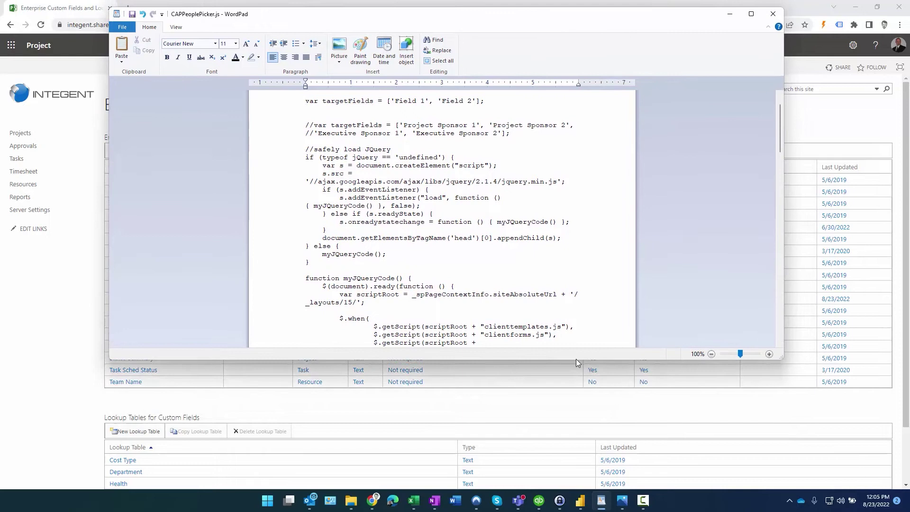
left_click_drag(576, 359, 576, 439)
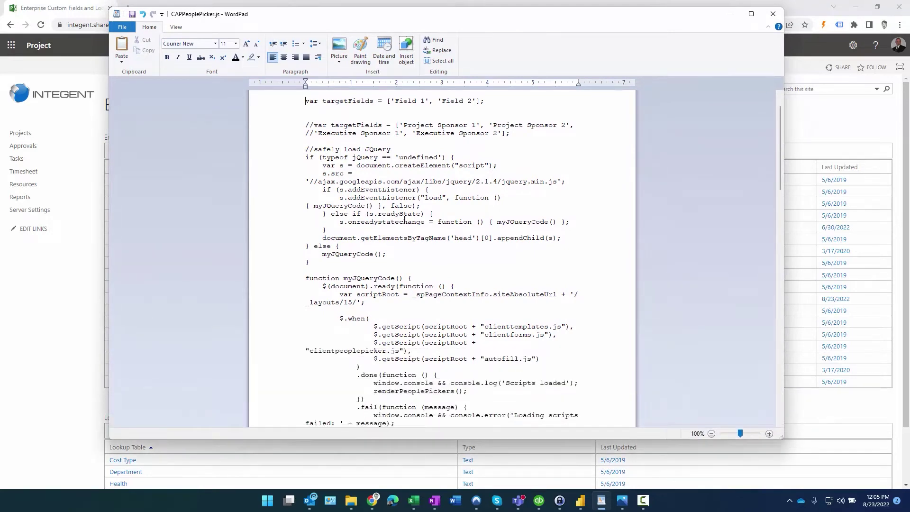
scroll(408, 212, "up", 2)
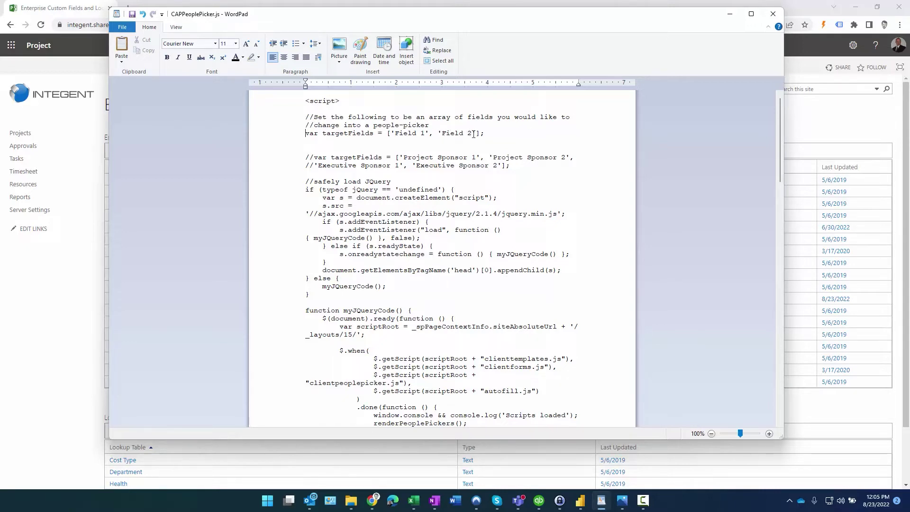
left_click_drag(484, 133, 413, 132)
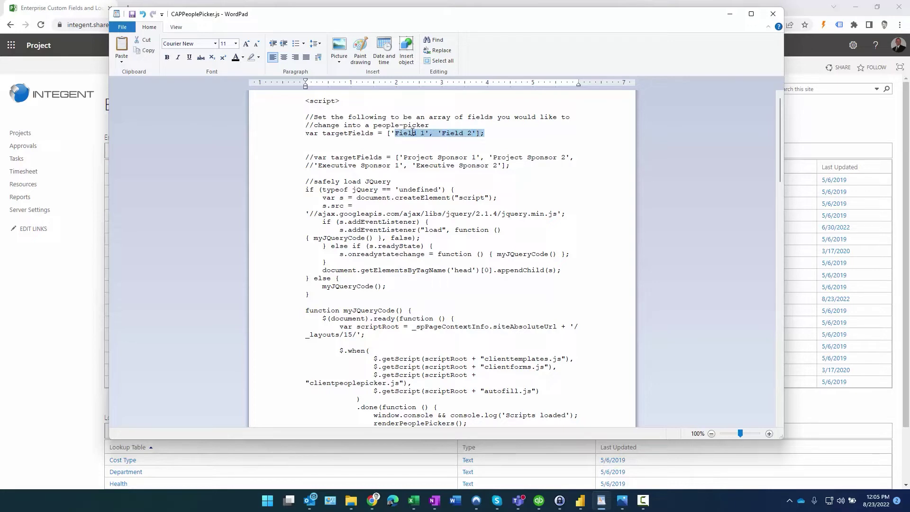
type("Project Lead'")
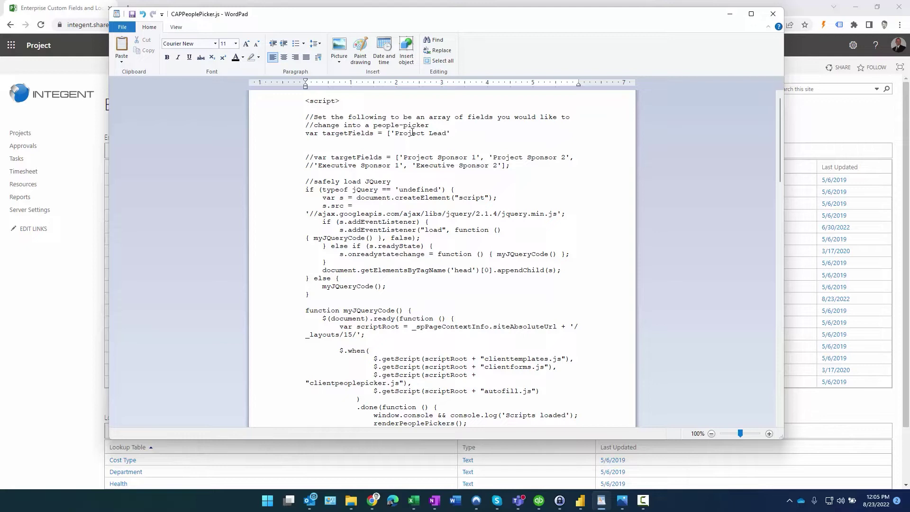
type("];")
scroll(446, 283, "down", 10)
scroll(445, 283, "up", 9)
scroll(548, 276, "up", 2)
left_click(778, 15)
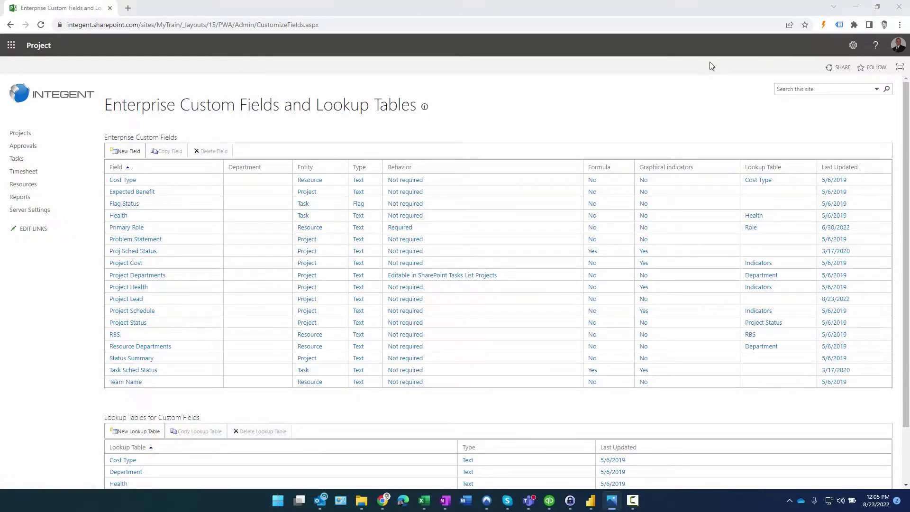
Drag CAPPeoplePicker.js from File Explorer into the site's Site Assets library.
left_click(853, 46)
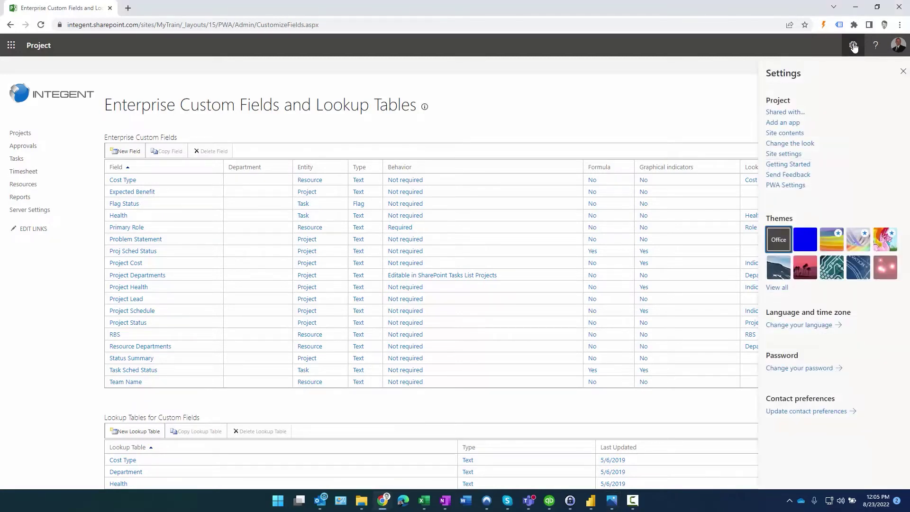
left_click(785, 133)
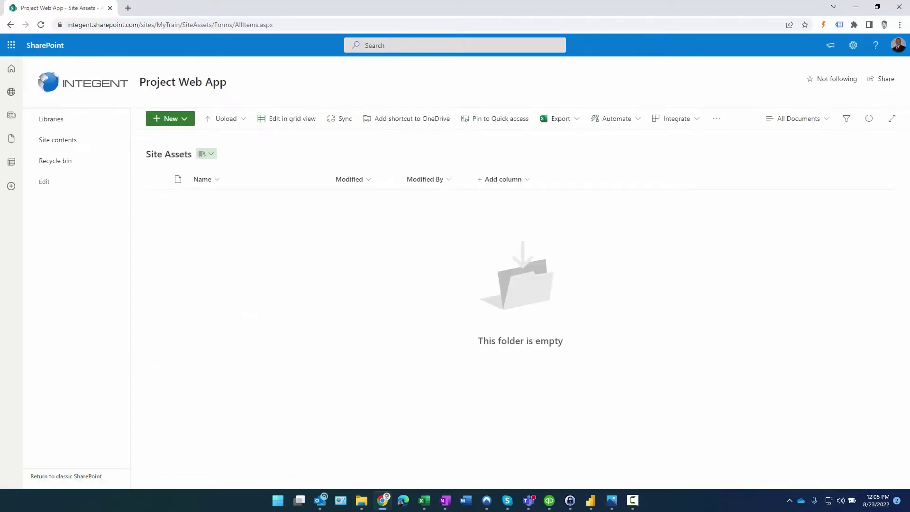
key("super+e")
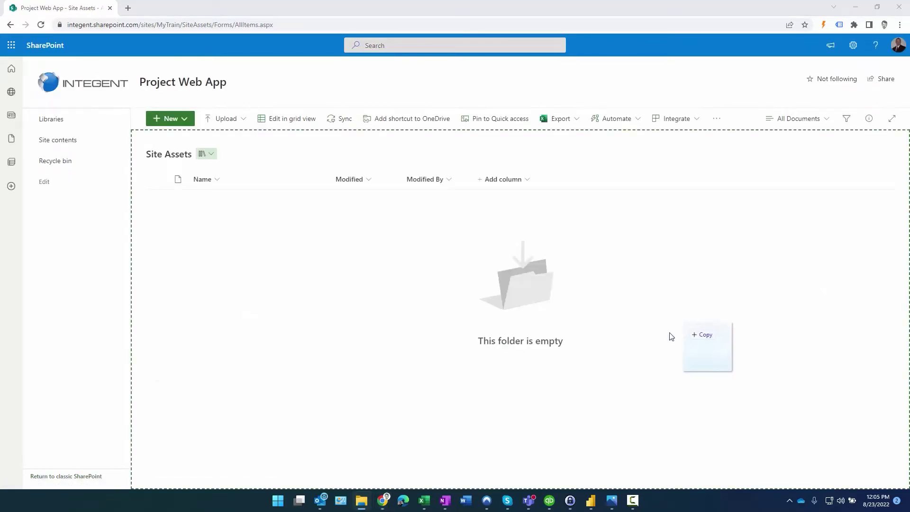
left_click_drag(671, 335, 272, 251)
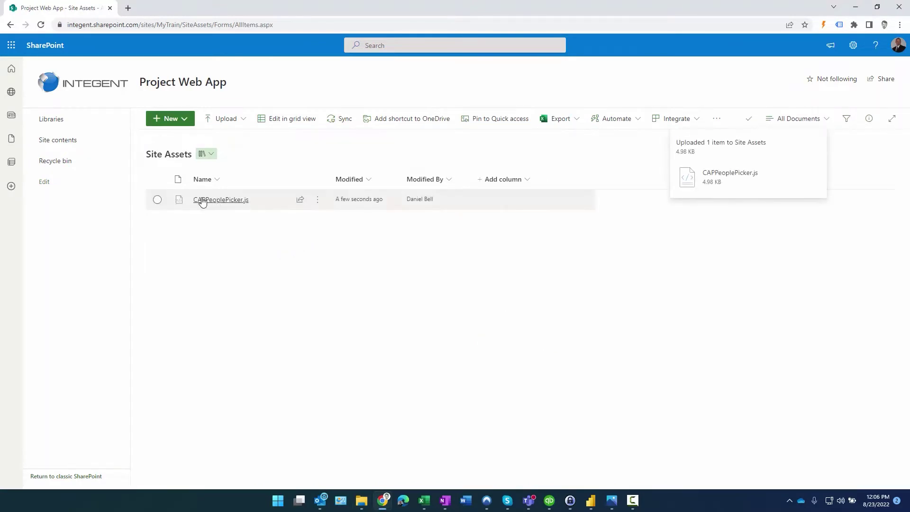
left_click(317, 204)
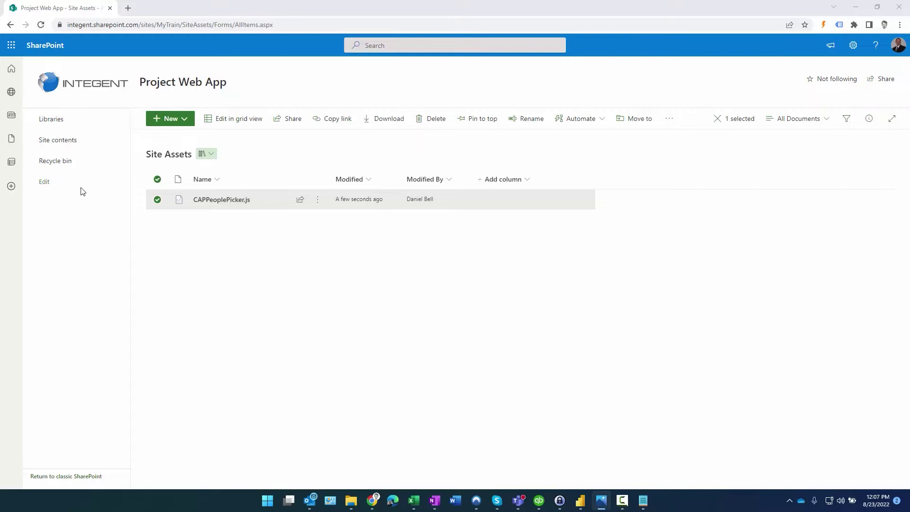
left_click(80, 82)
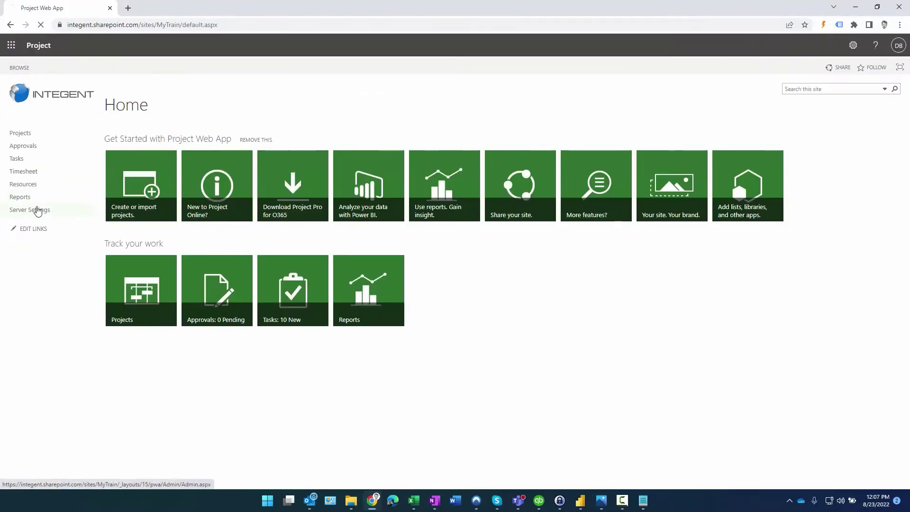
left_click(157, 263)
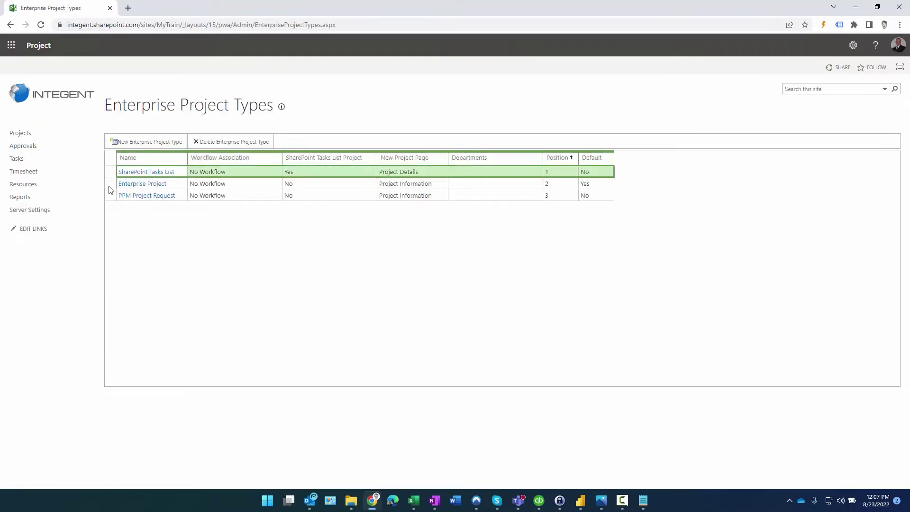
left_click(109, 186)
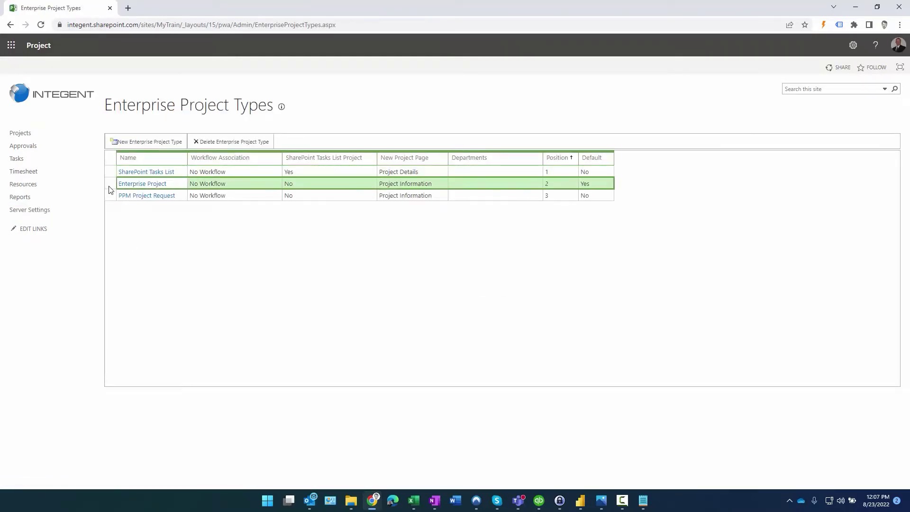
left_click(136, 187)
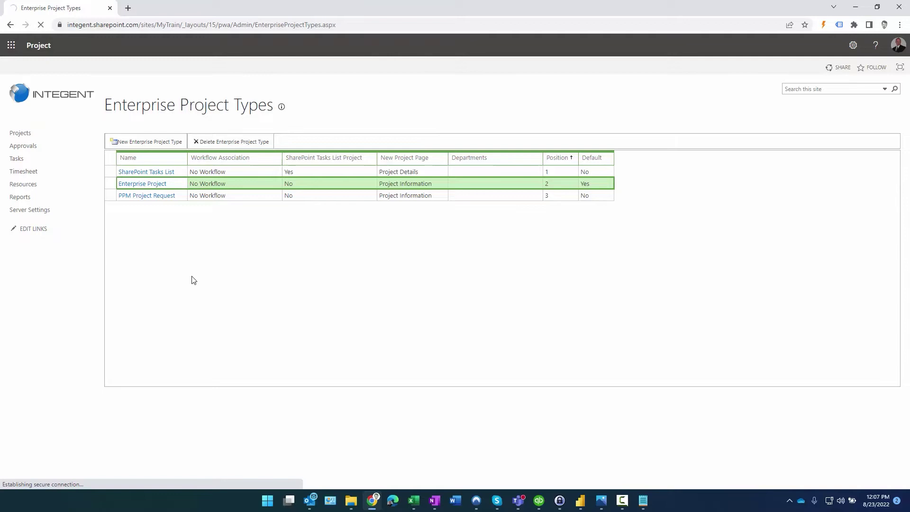
scroll(194, 280, "down", 5)
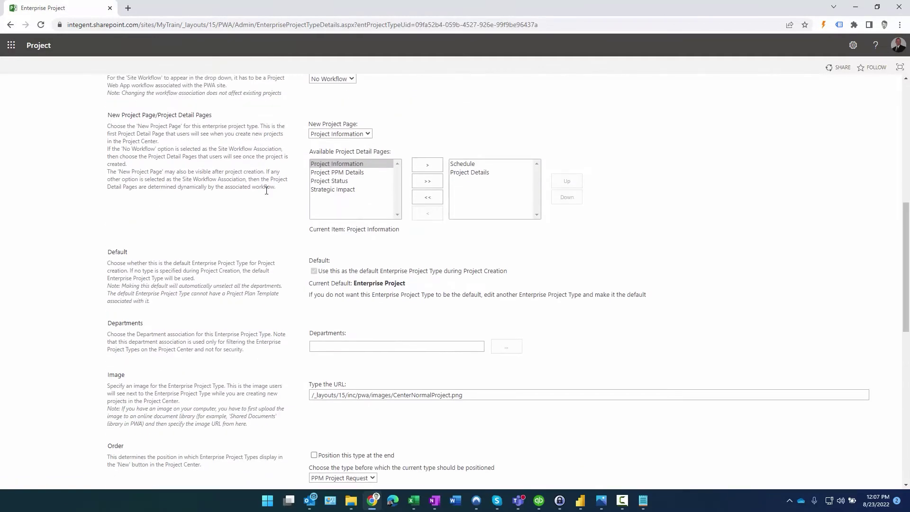
left_click(479, 181)
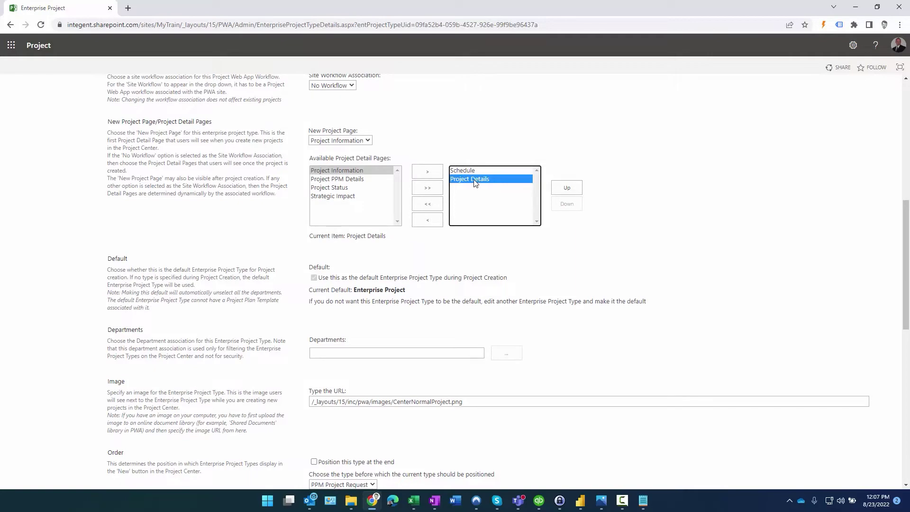
scroll(618, 166, "up", 8)
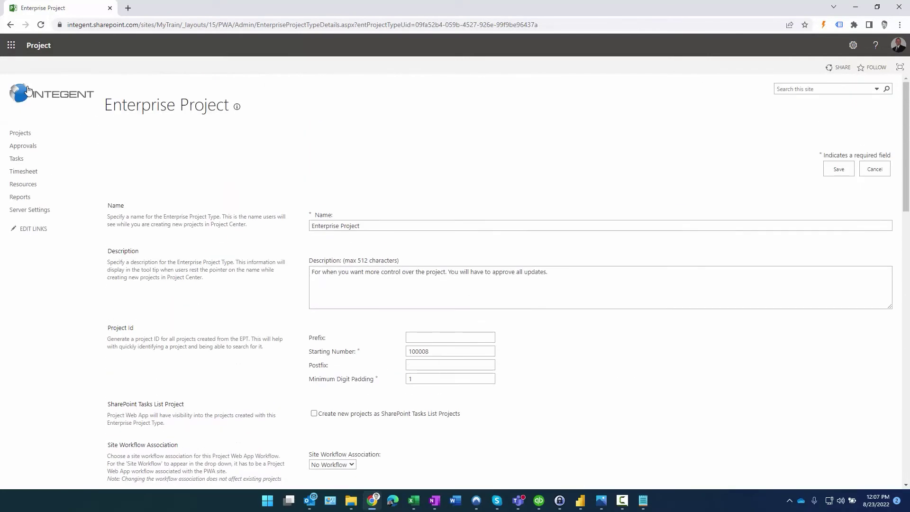
left_click(873, 172)
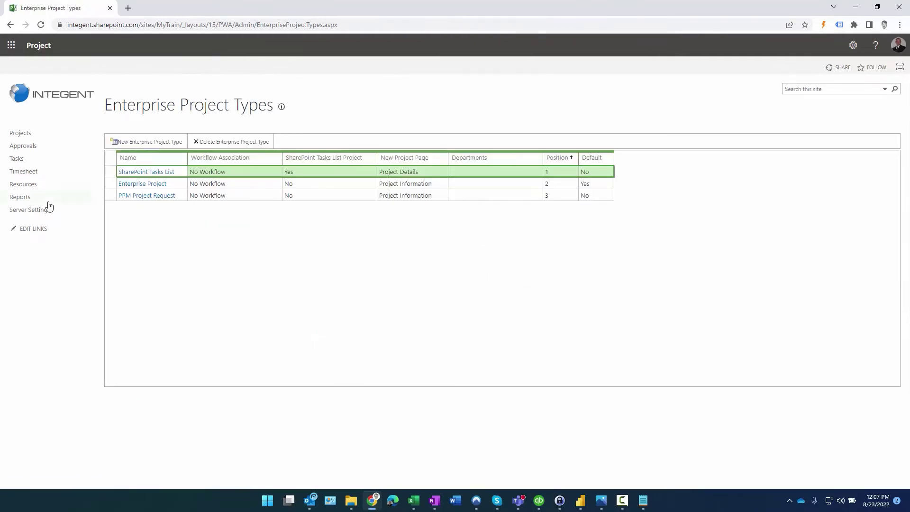
left_click(35, 213)
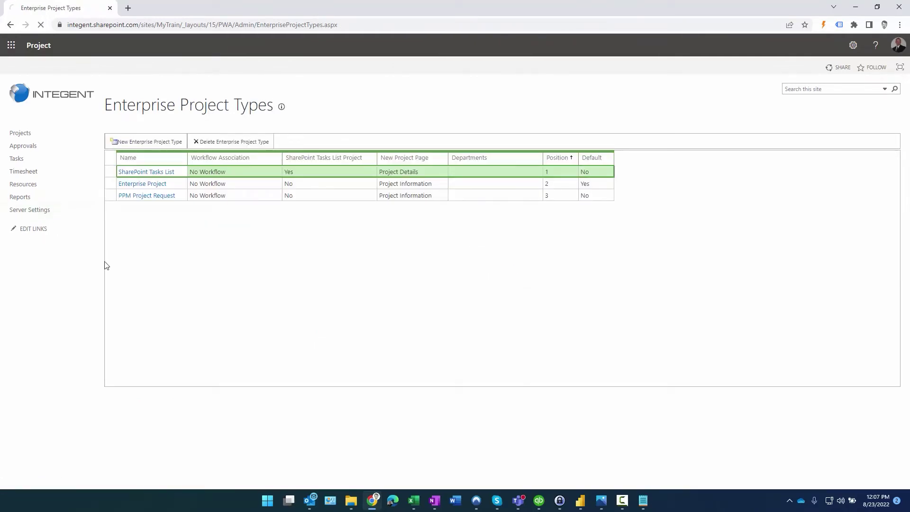
Open ProjectDetails.aspx from Project Detail Pages and put it into Edit Page mode.
left_click(122, 341)
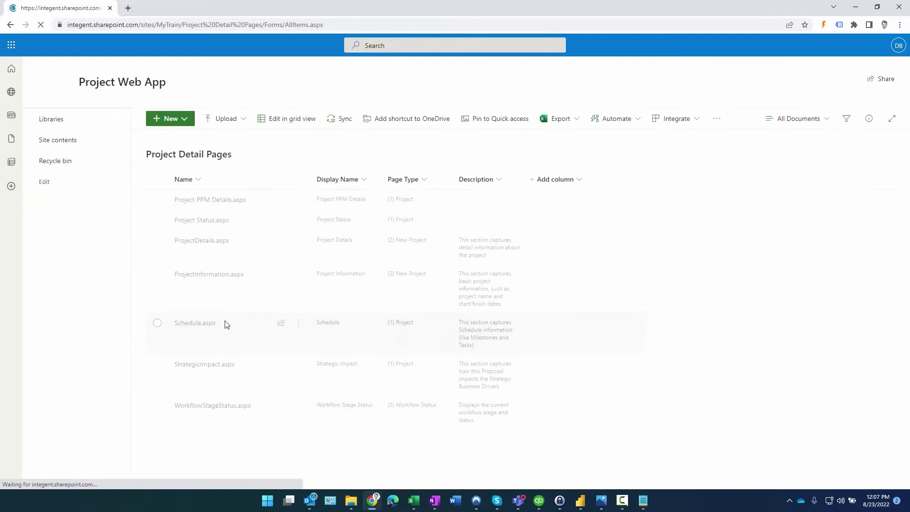
mouse_move(201, 248)
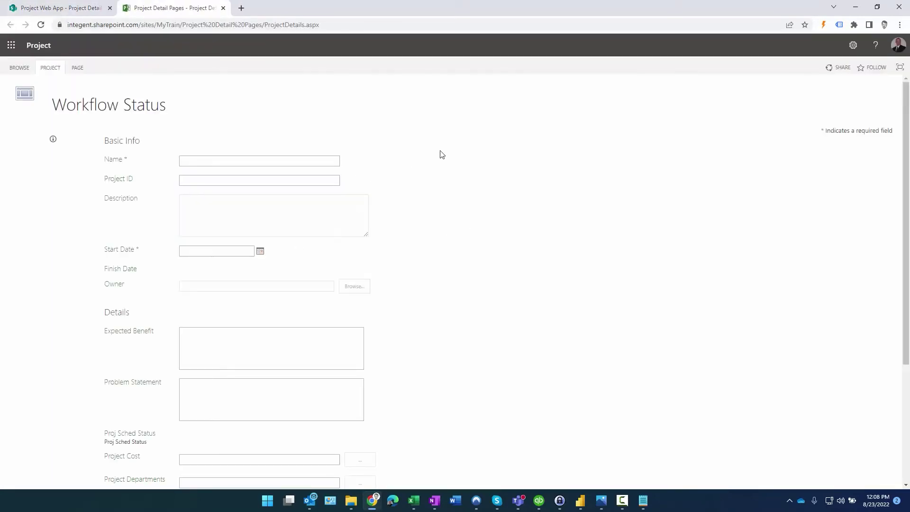
scroll(422, 276, "down", 4)
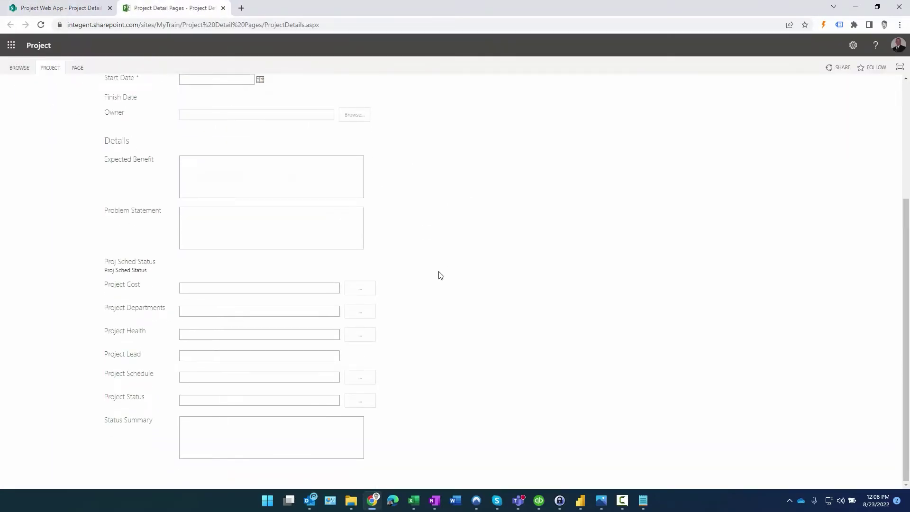
scroll(440, 276, "up", 4)
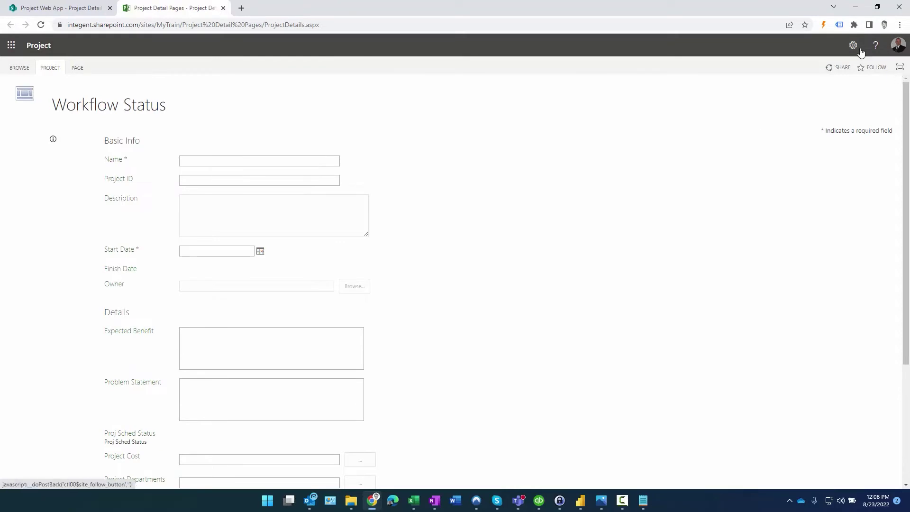
left_click(77, 67)
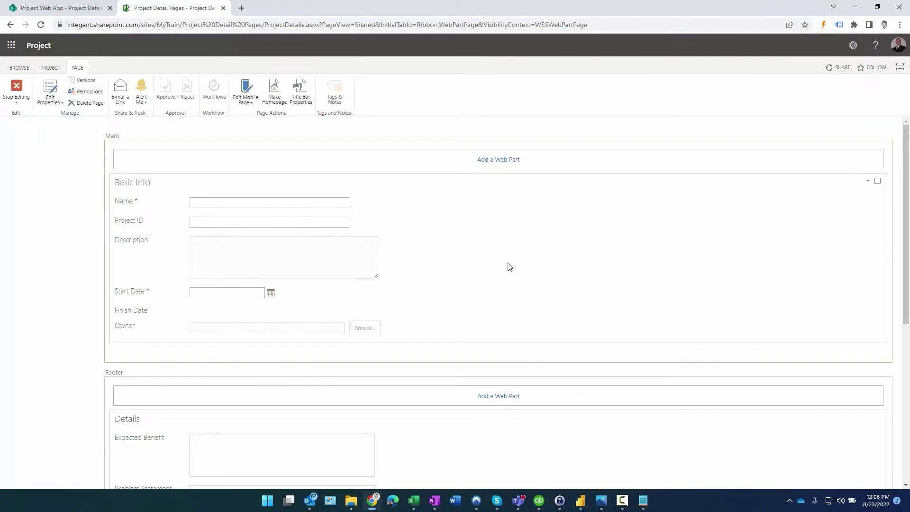
Edit the Basic Info web part and add Project Departments to its displayed fields.
left_click(868, 181)
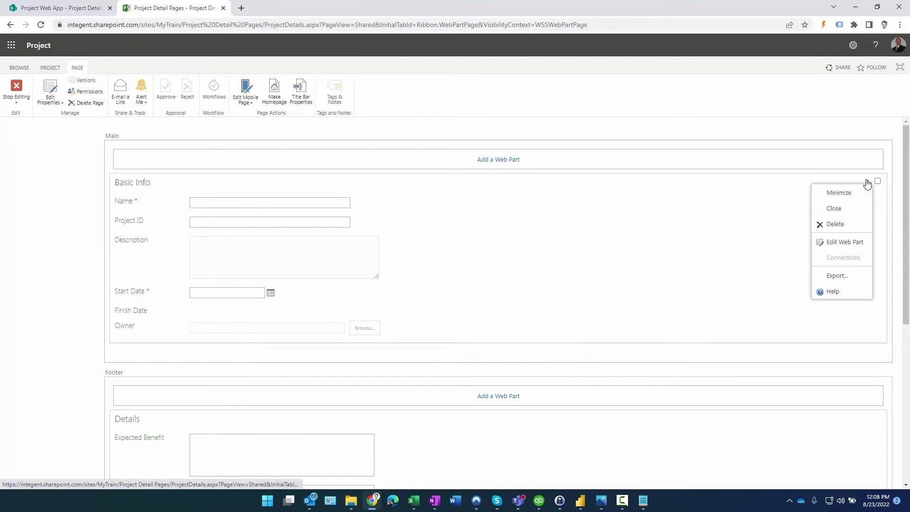
left_click(851, 240)
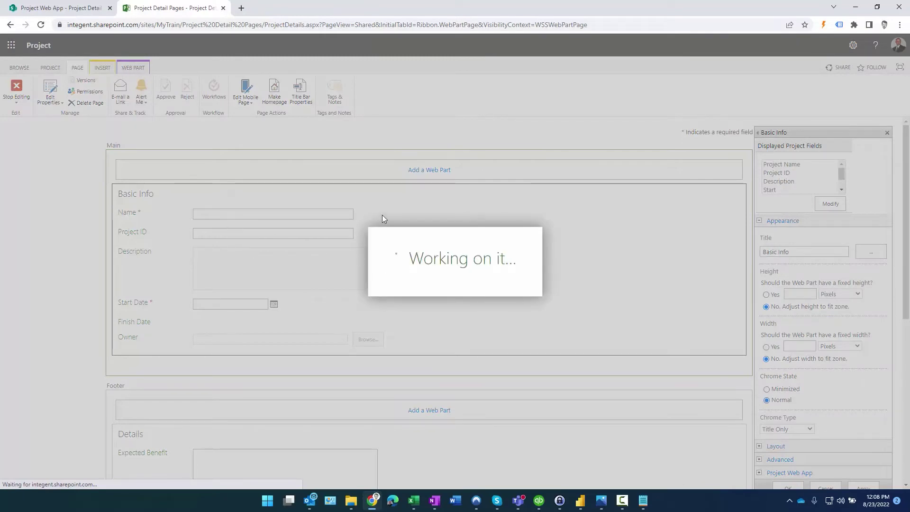
left_click_drag(360, 269, 406, 284)
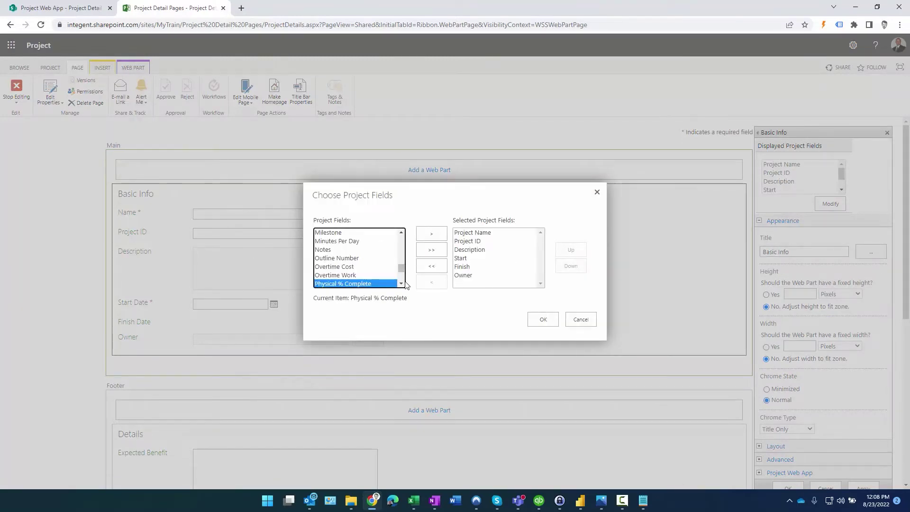
left_click(401, 284)
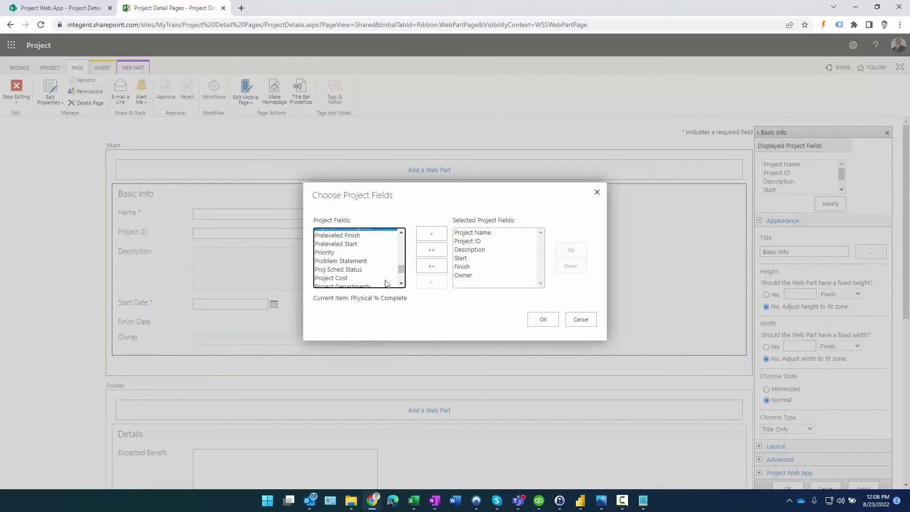
left_click(397, 284)
double_click(397, 285)
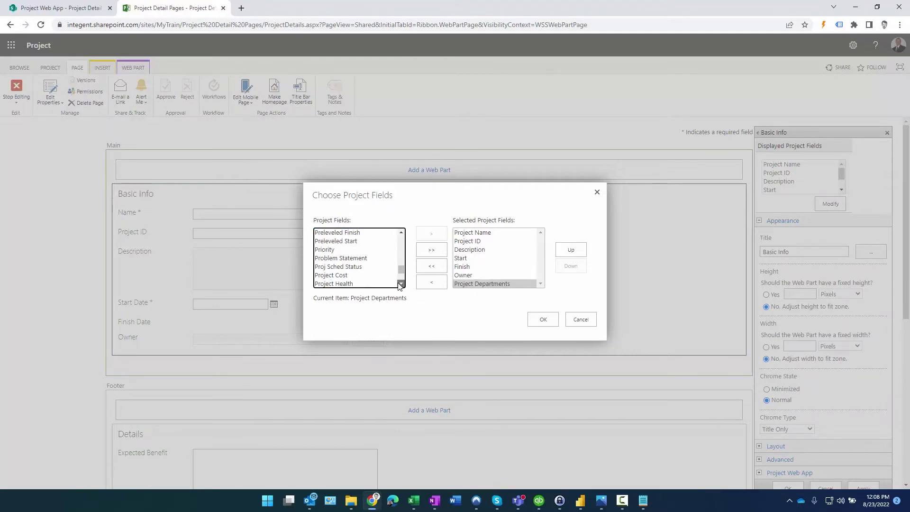
left_click(401, 284)
Add Project Lead to the fields, position it just before Owner, and confirm.
left_click(347, 256)
left_click(431, 234)
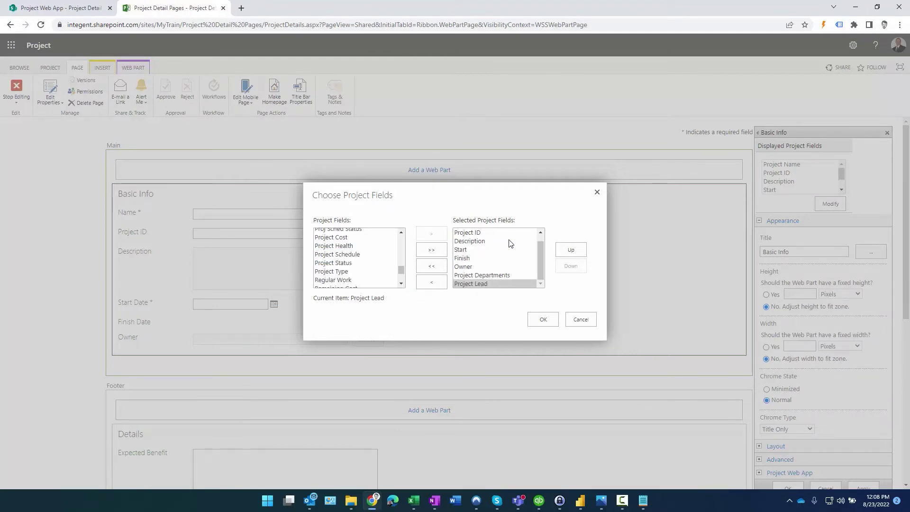
left_click(577, 252)
left_click(578, 252)
left_click(575, 252)
left_click(575, 252)
left_click(575, 251)
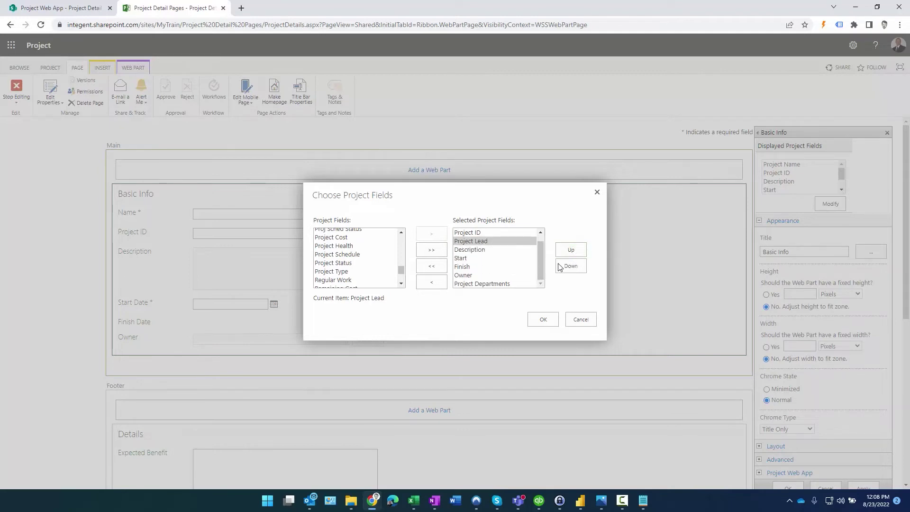
left_click(574, 266)
left_click(574, 266)
left_click(574, 267)
left_click(574, 266)
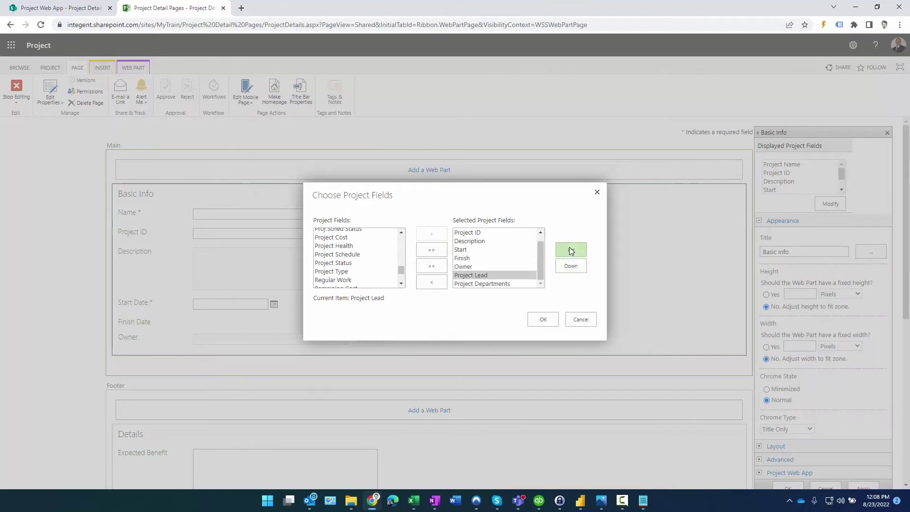
left_click(572, 251)
left_click(543, 320)
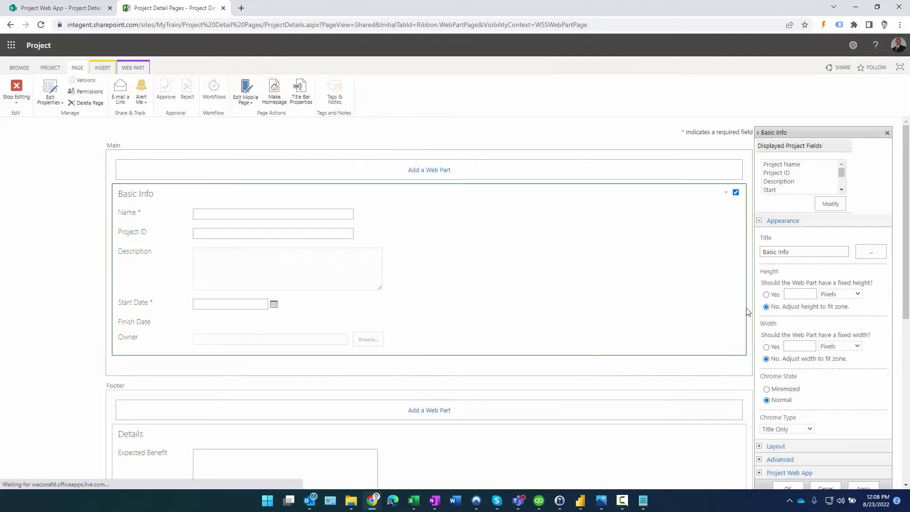
scroll(825, 379, "down", 6)
Apply the Basic Info changes and start adding a web part to the Footer zone.
left_click(863, 204)
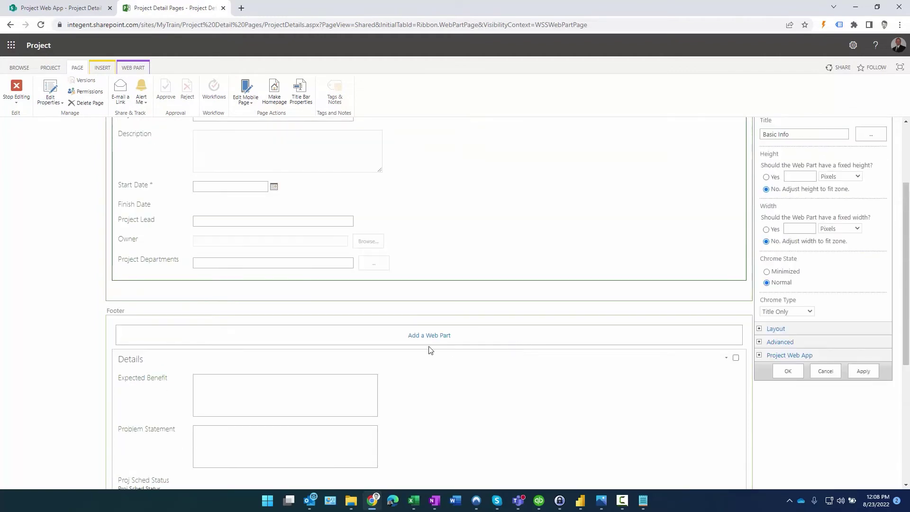
left_click(427, 338)
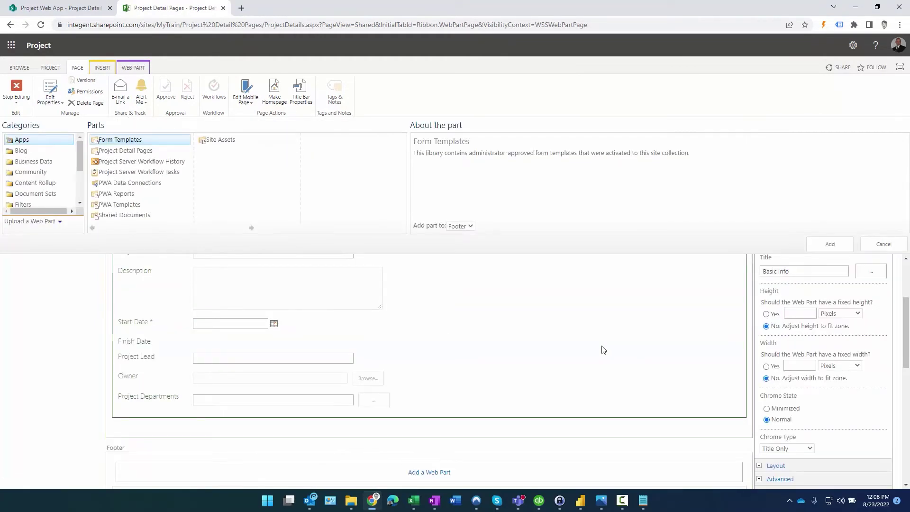
scroll(553, 350, "down", 4)
scroll(571, 317, "up", 1)
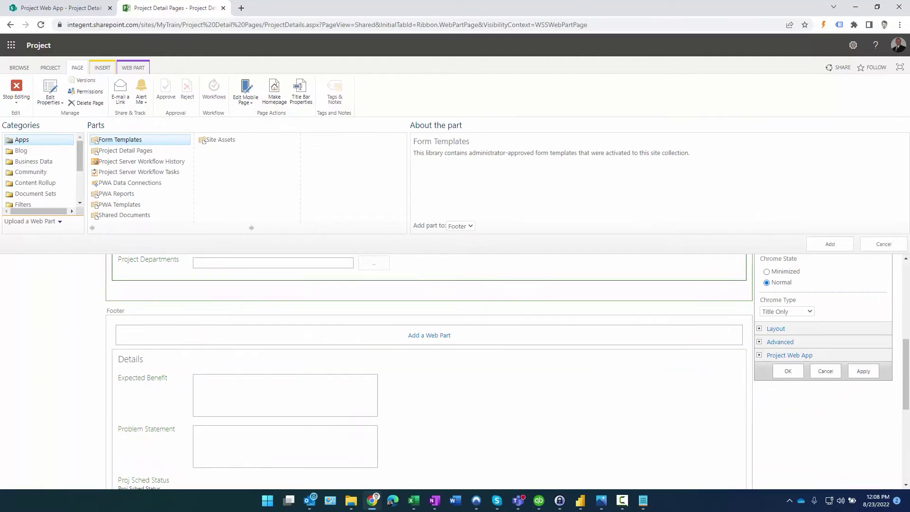
scroll(41, 178, "down", 1)
Add the Media and Content > Content Editor web part and open its edit settings.
left_click(41, 178)
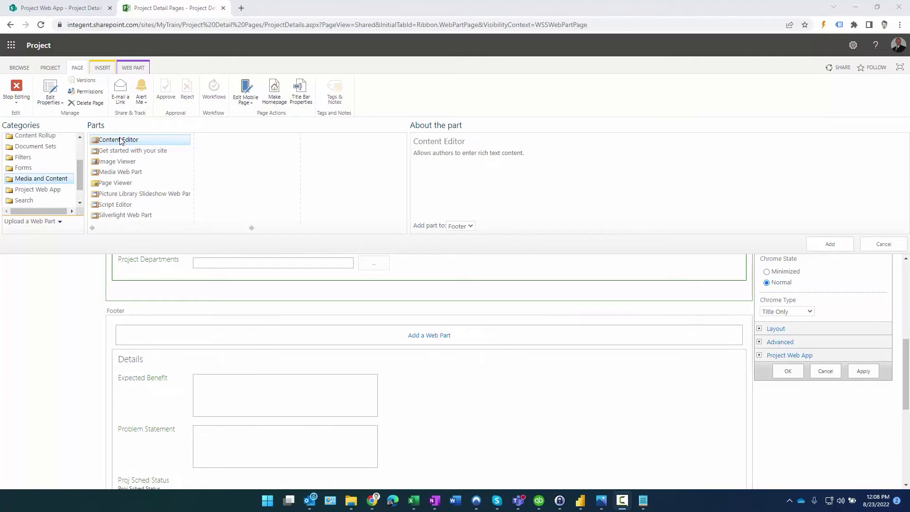
left_click(830, 244)
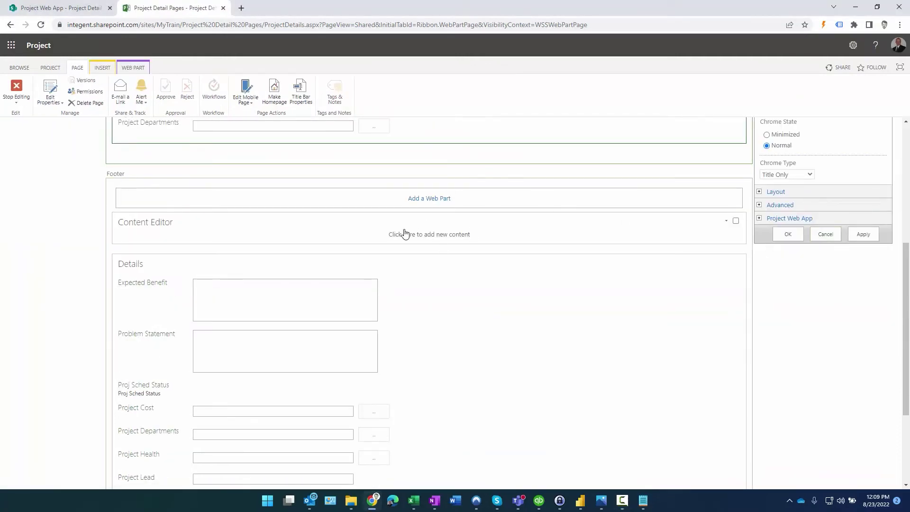
left_click(727, 221)
left_click(707, 286)
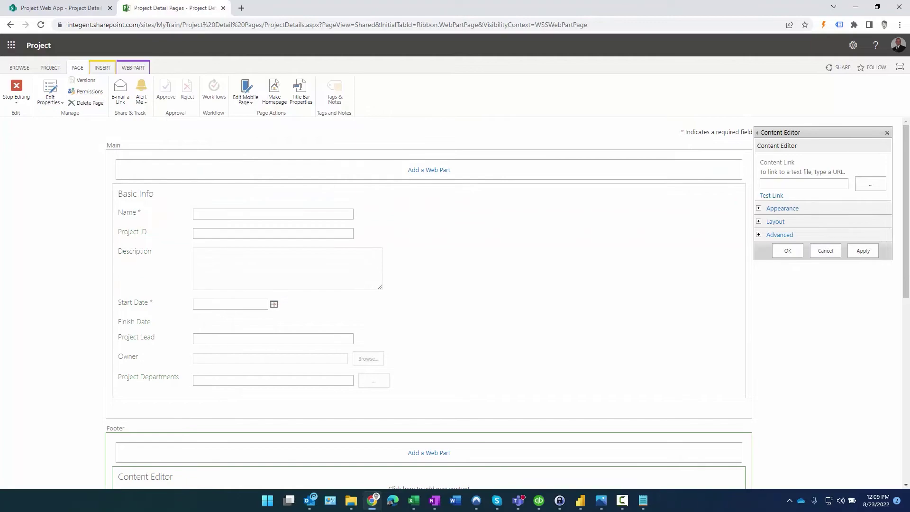
Set the Content Editor's Content Link to /Sites/MyTrain/SiteAssets/CAPPeoplePicker.js and save it.
key("alt+Tab")
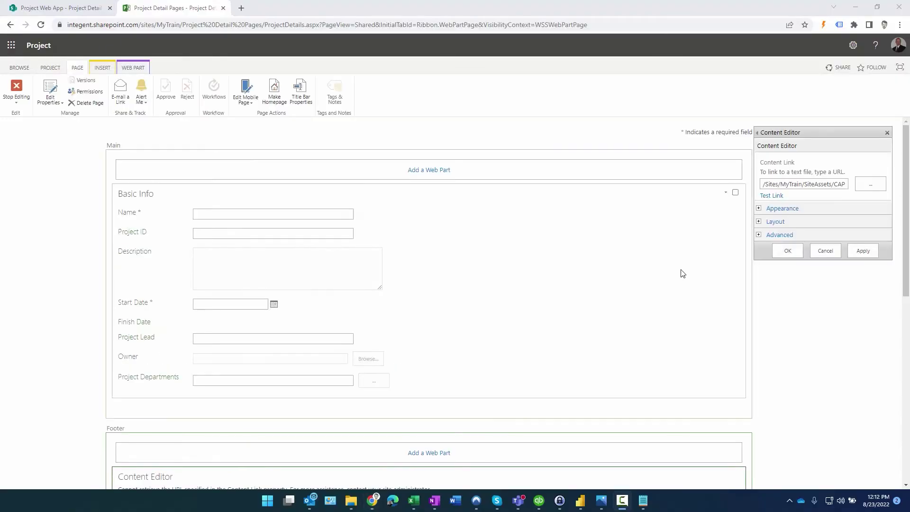
left_click(776, 184)
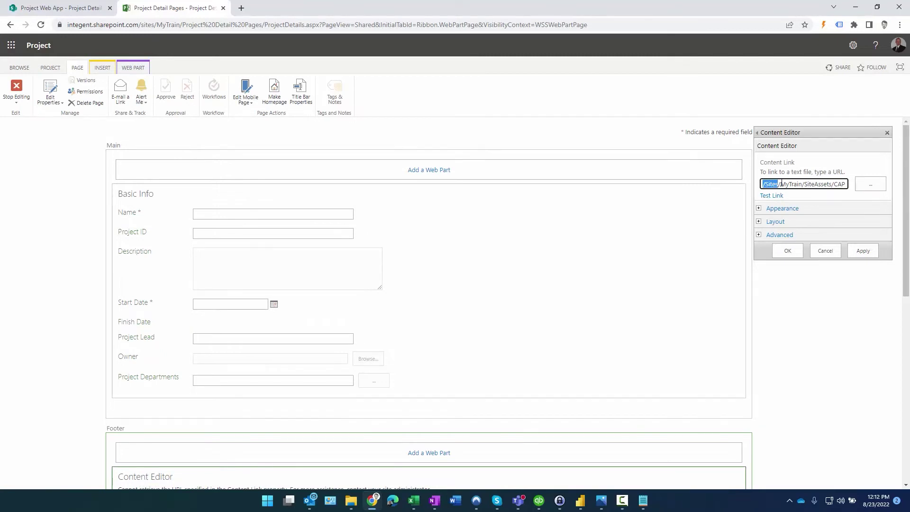
left_click_drag(782, 184, 799, 184)
left_click_drag(808, 184, 871, 185)
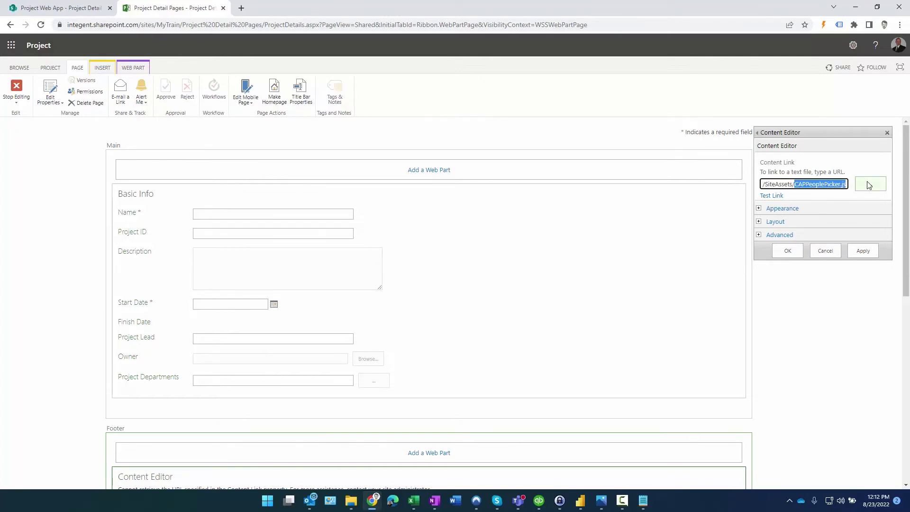
left_click(864, 251)
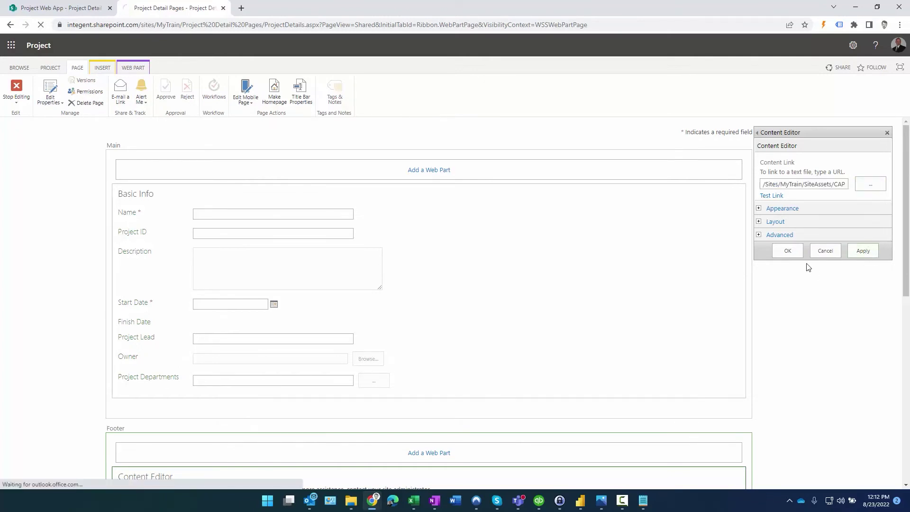
left_click(786, 255)
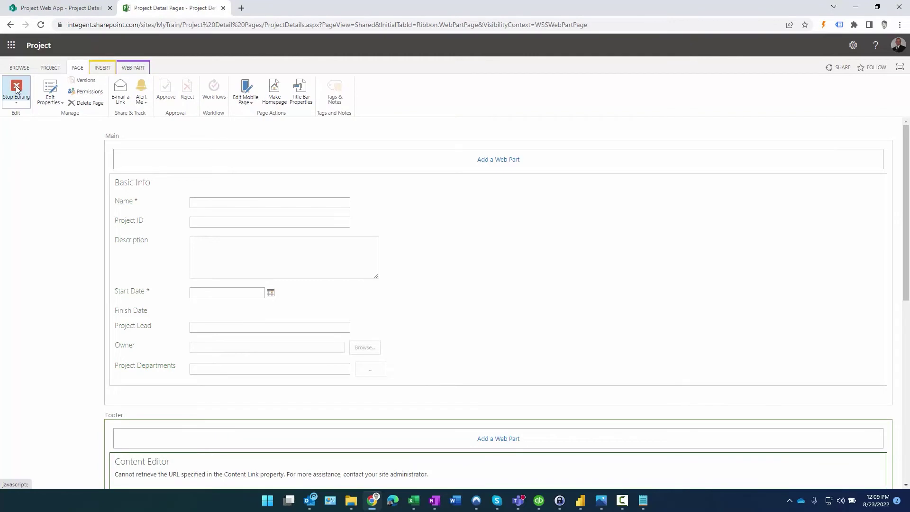
Stop editing the detail page, close its tab, and open Manage Views in Server Settings.
left_click(16, 90)
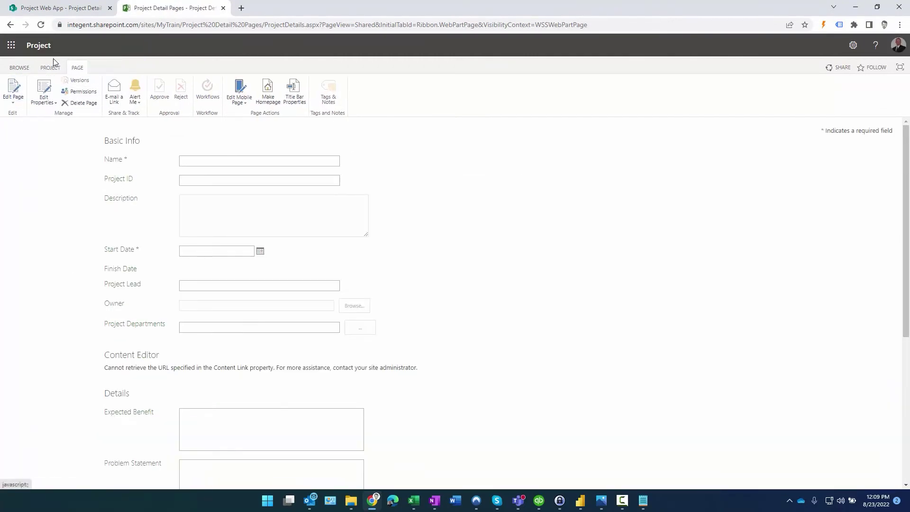
left_click(223, 8)
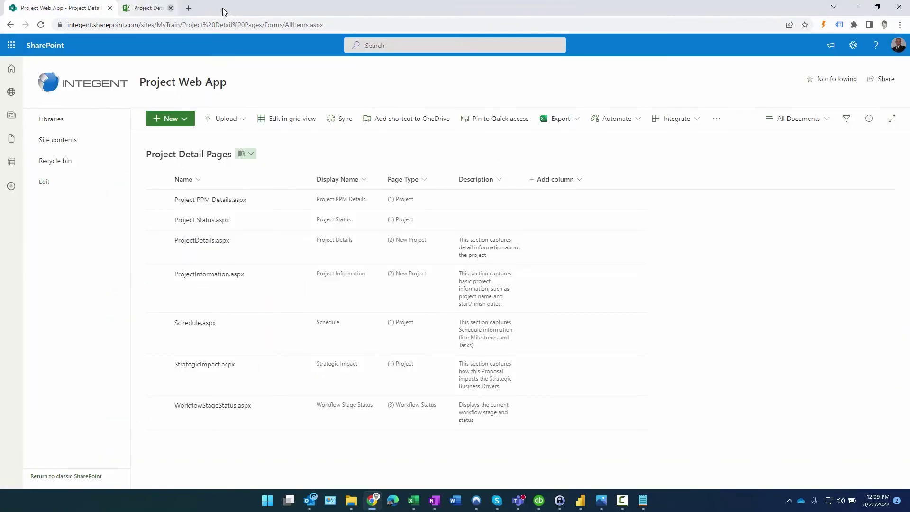
left_click(103, 79)
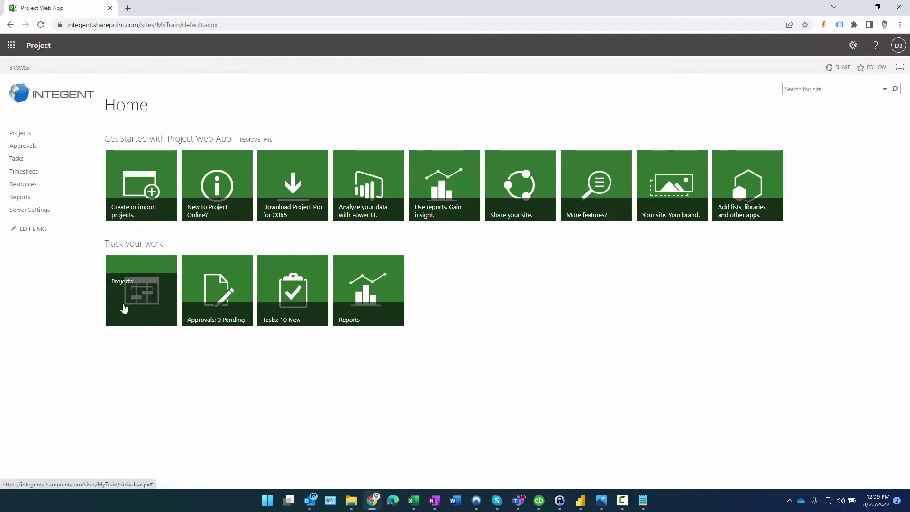
left_click(16, 210)
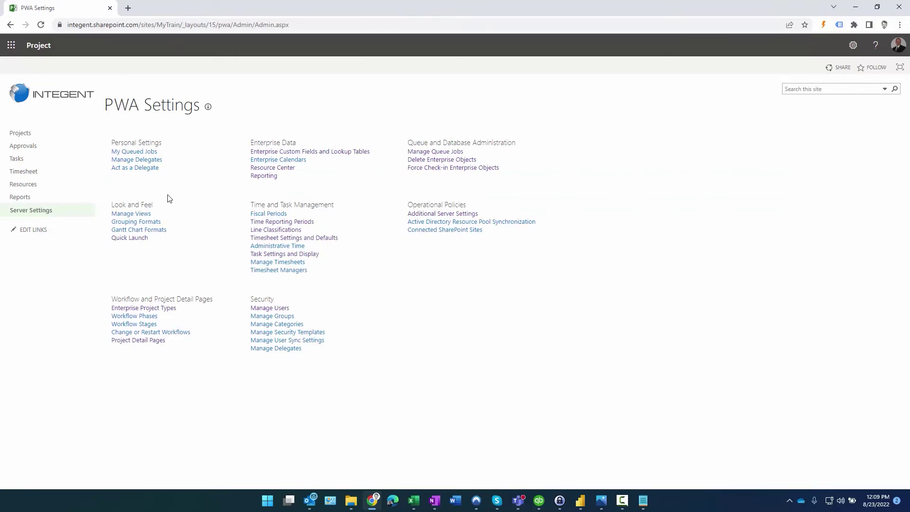
left_click(138, 214)
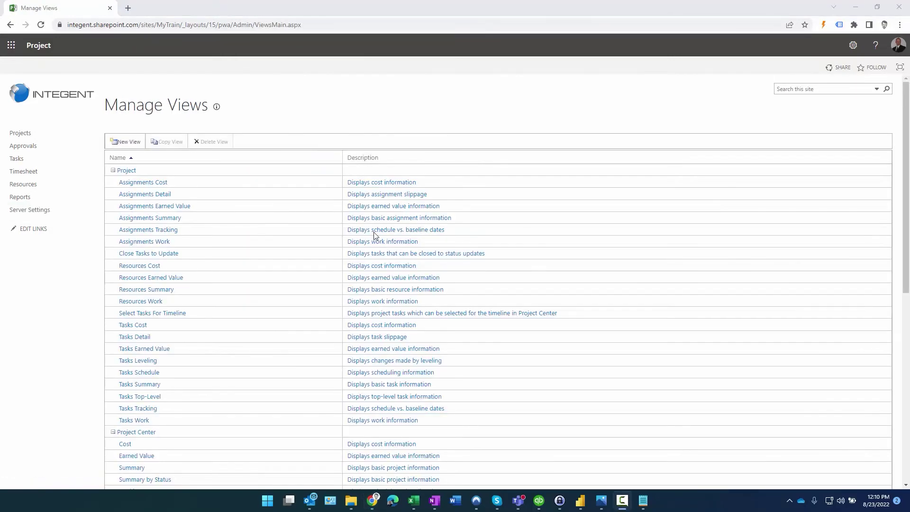
Copy the Project Center Summary view as 'Summary Project Lead'.
scroll(242, 243, "down", 3)
left_click(111, 328)
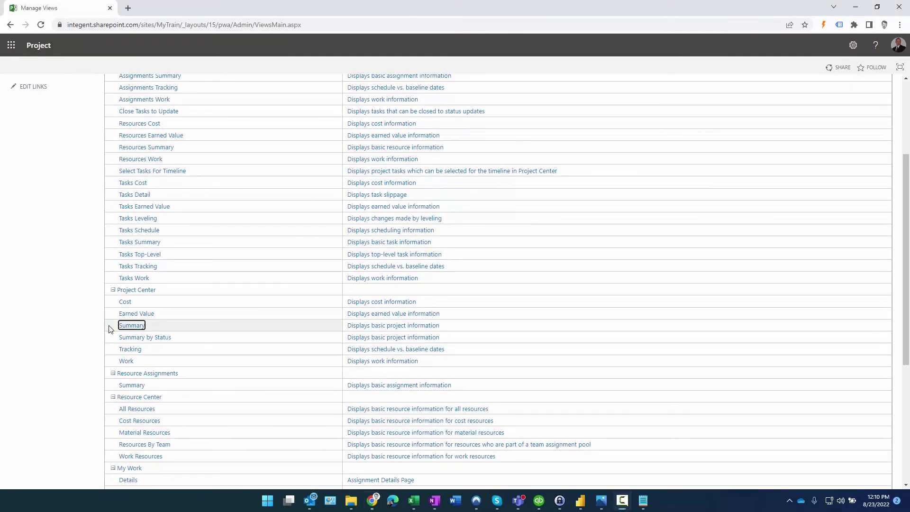
scroll(156, 176, "up", 3)
left_click(158, 149)
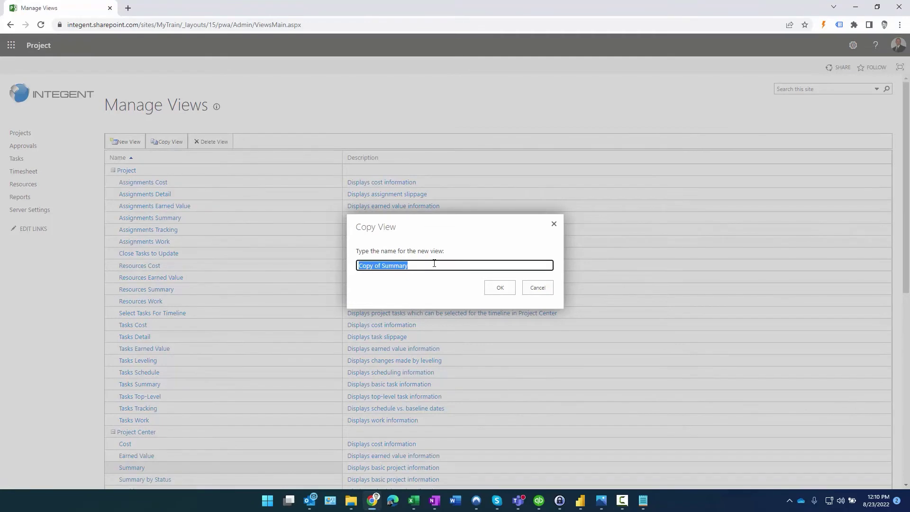
key("Home")
key("ctrl+shift+Right")
key("Delete")
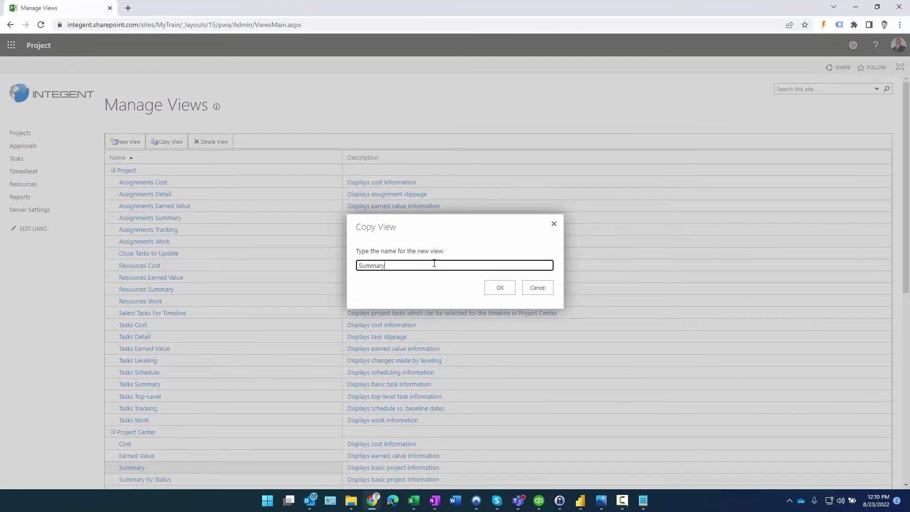
type("Demo")
key("BackSpace")
key("BackSpace")
type("Projec")
left_click(508, 287)
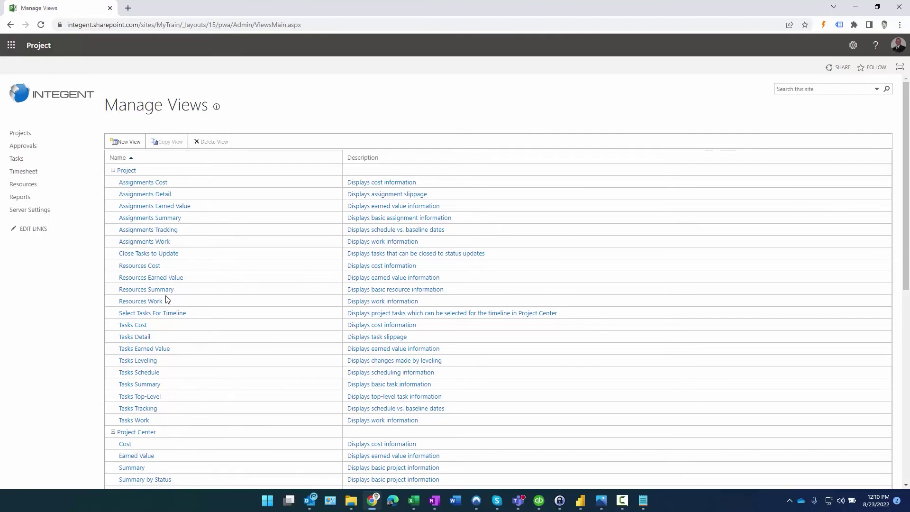
scroll(165, 297, "down", 6)
In the Summary Project Lead view, add the Project Lead field to the displayed fields.
left_click(137, 207)
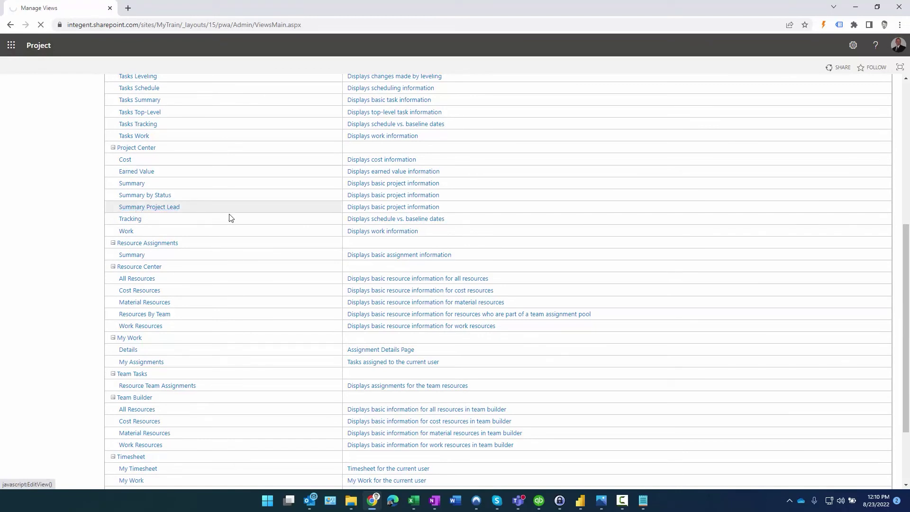
left_click(348, 283)
left_click_drag(348, 283, 396, 318)
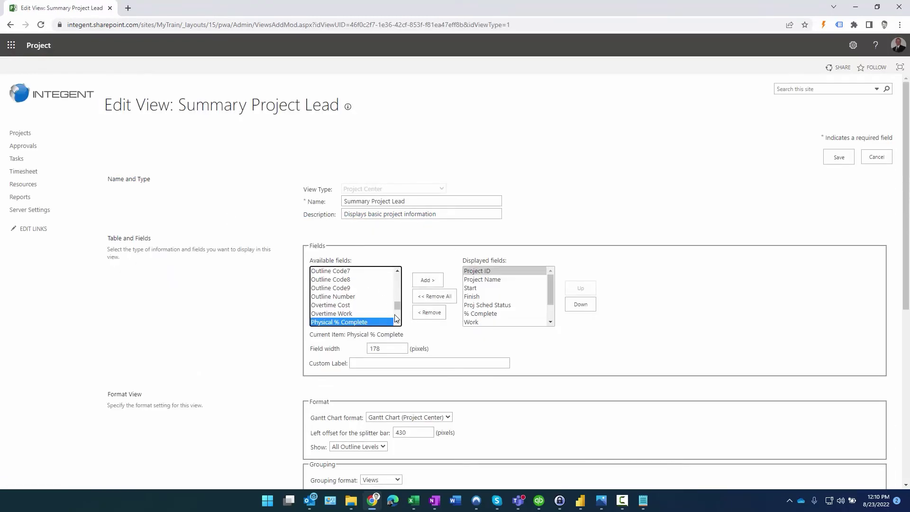
scroll(397, 318, "down", 2)
scroll(344, 294, "down", 3)
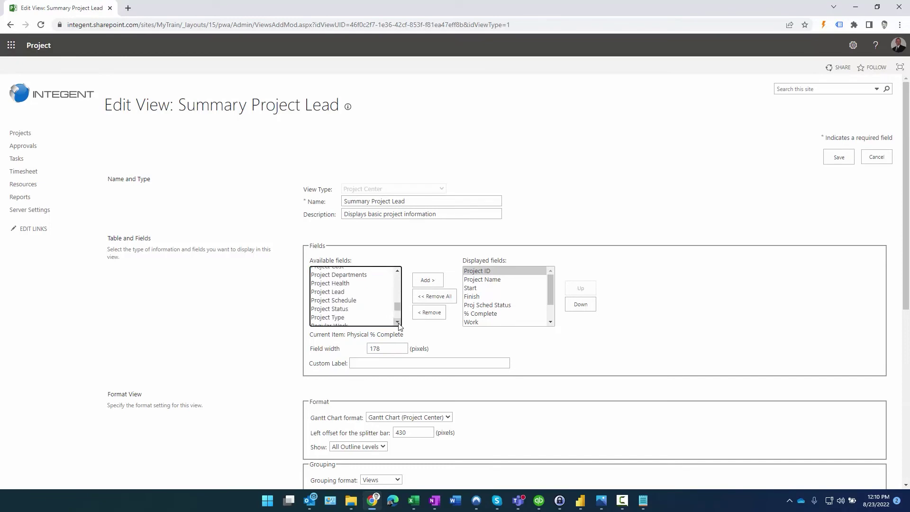
left_click(344, 292)
left_click(428, 281)
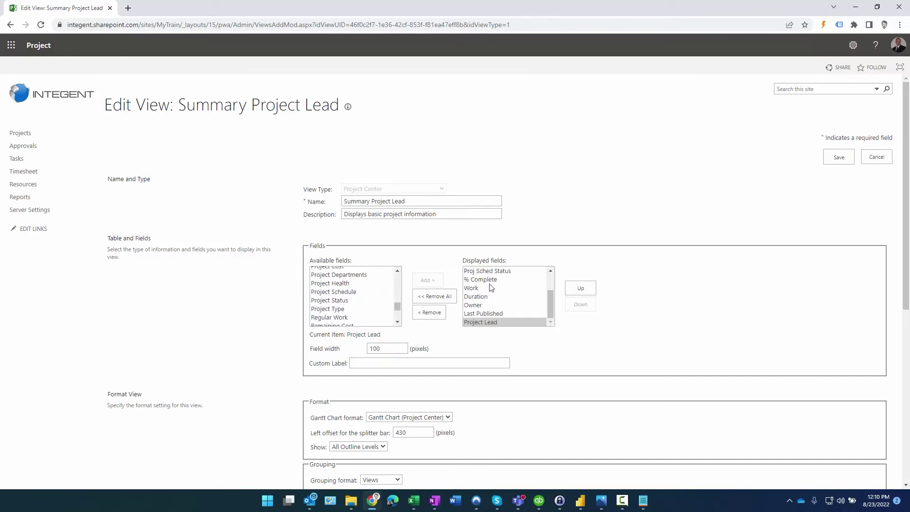
Move Project Lead up to sit right after Project Name, then save the view.
left_click(591, 290)
left_click(591, 291)
left_click(587, 293)
left_click(584, 293)
left_click(580, 294)
left_click(578, 295)
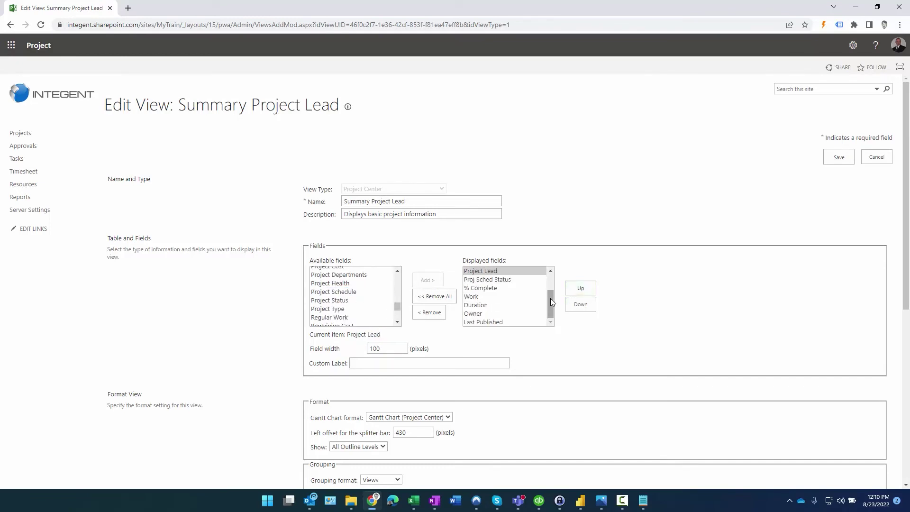
left_click_drag(550, 303, 550, 286)
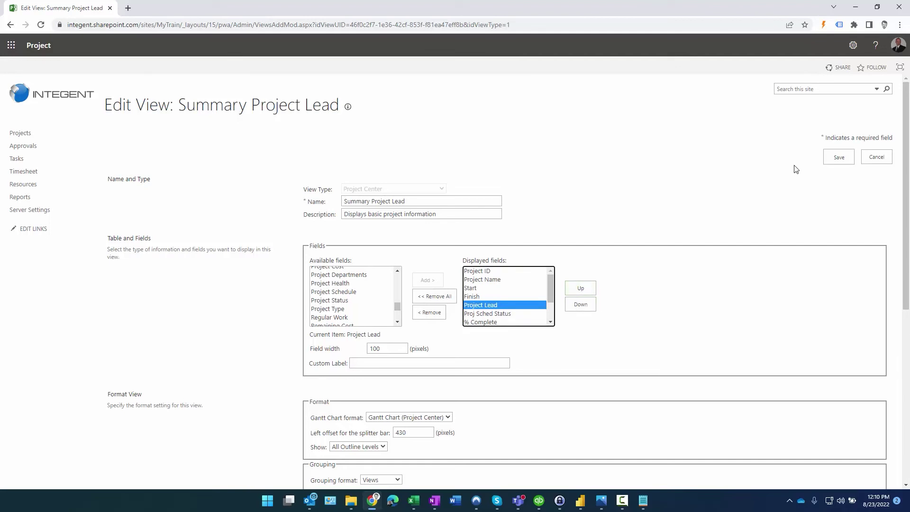
left_click(587, 291)
left_click(586, 290)
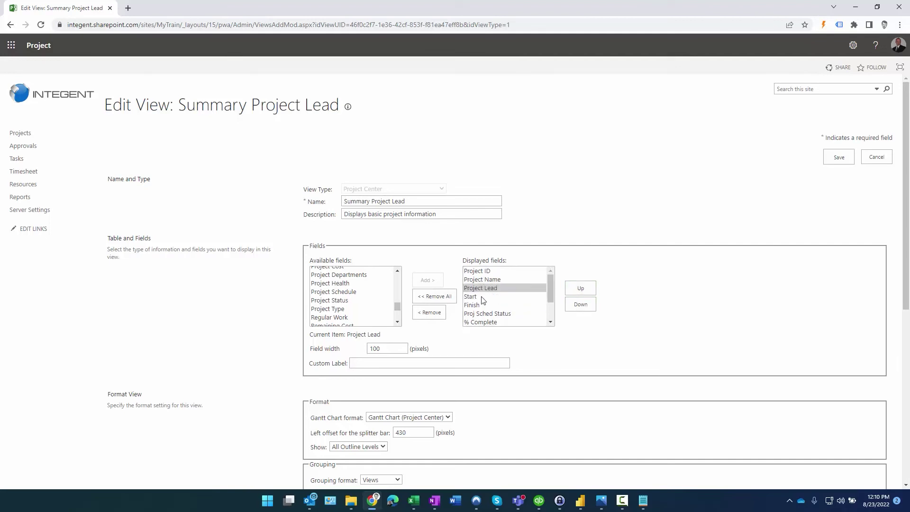
left_click(849, 163)
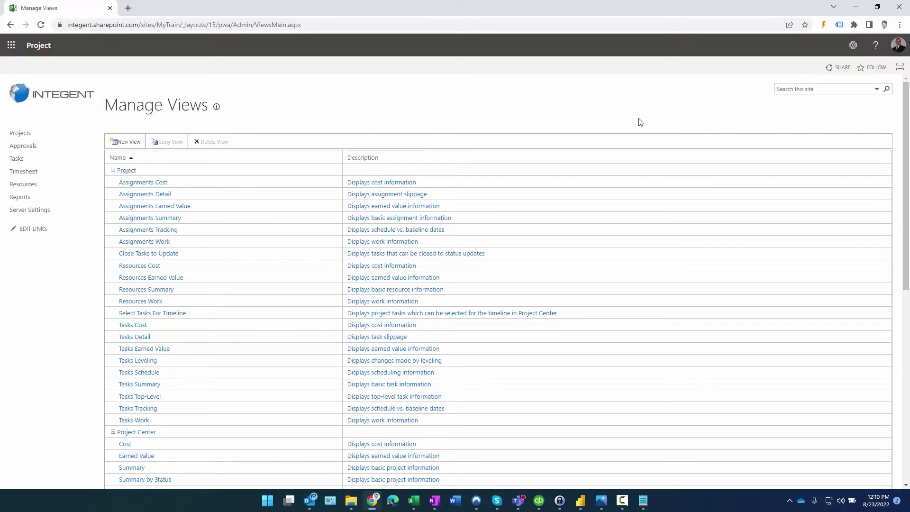
Open the Production deployment project's details from Project Center for editing.
left_click(23, 135)
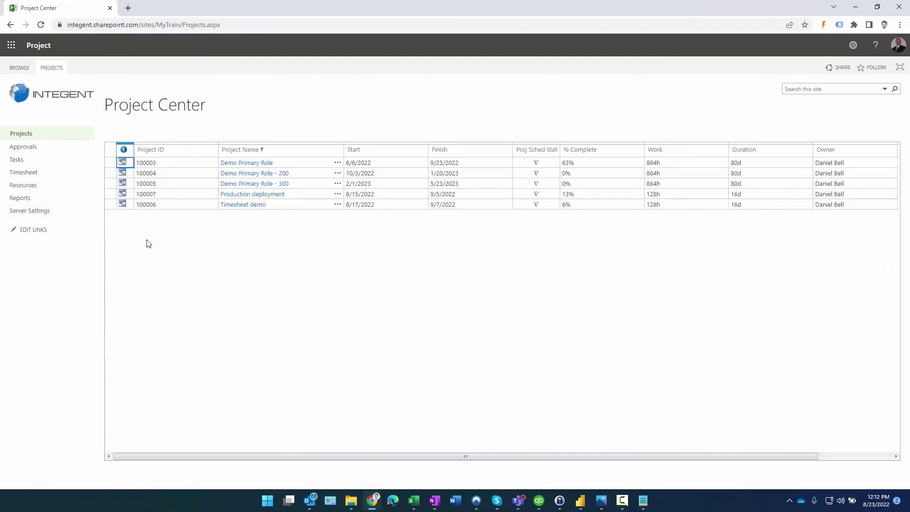
left_click(249, 195)
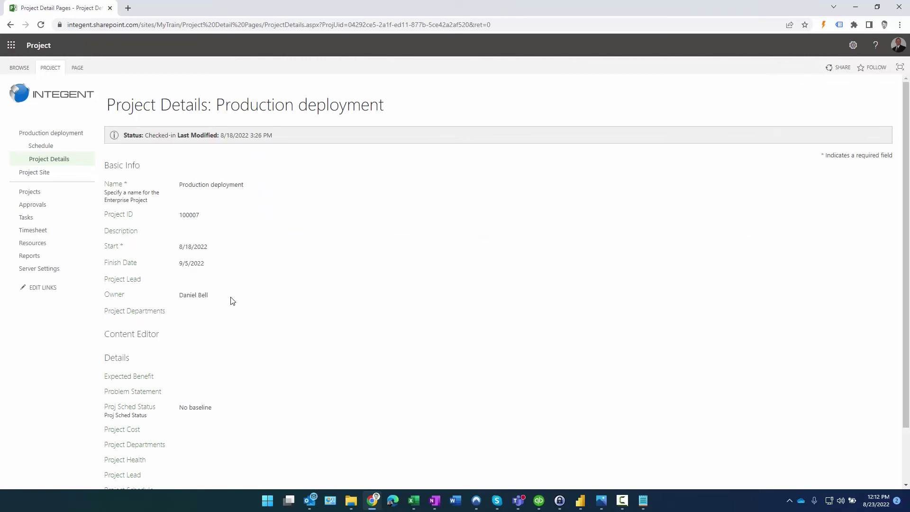
left_click(50, 68)
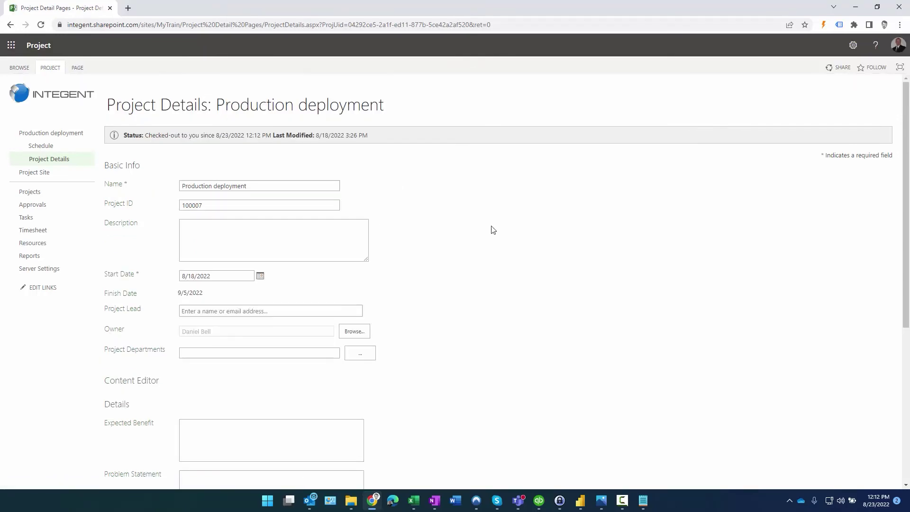
Enter a person's name in Project Lead and pick the suggested person.
mouse_move(148, 316)
left_mouse_down()
mouse_move(84, 309)
mouse_move(146, 308)
left_mouse_up()
left_click(204, 314)
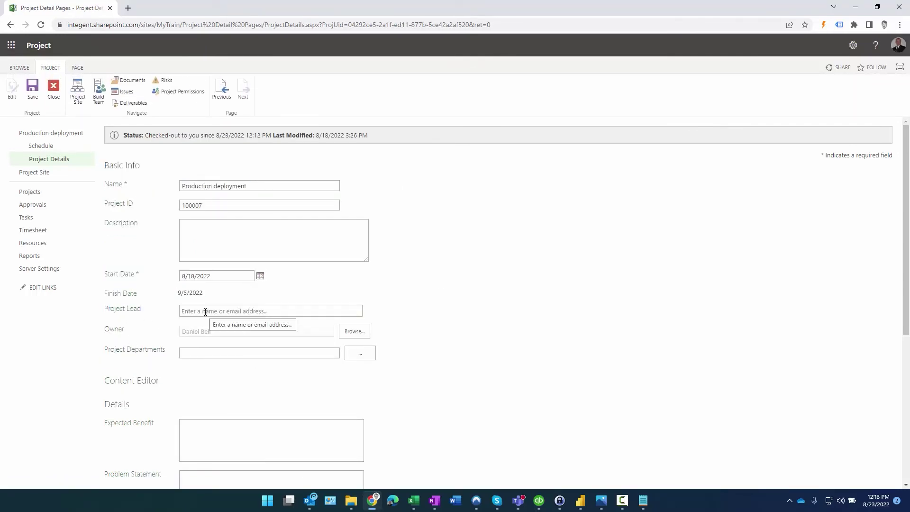
left_click(205, 312)
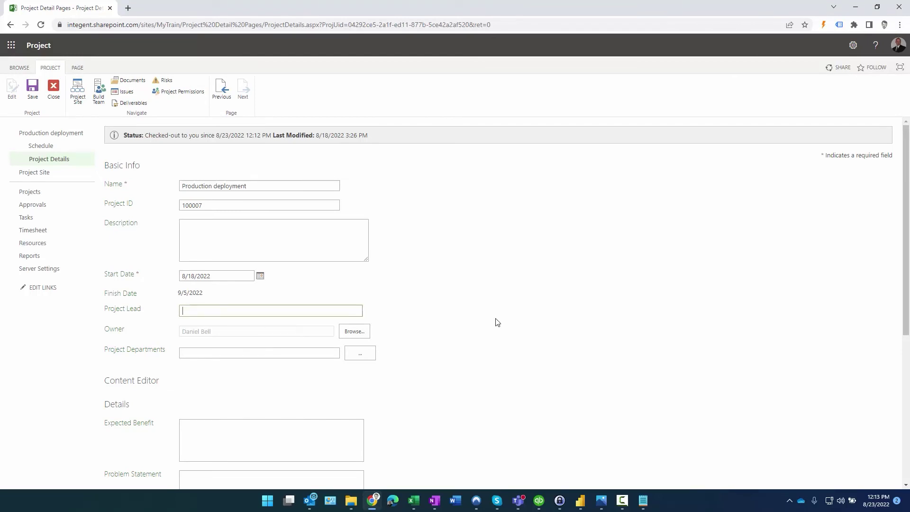
type("dnaiel")
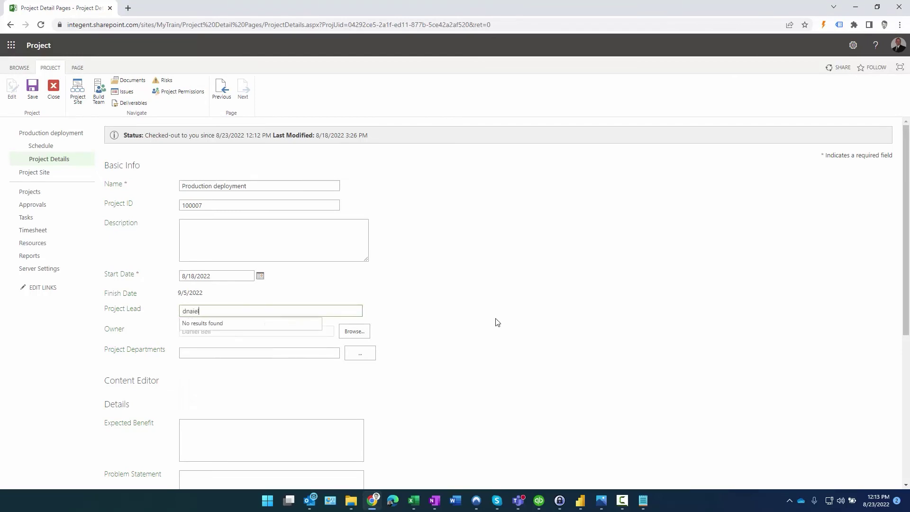
key("BackSpace")
key("BackSpace")
key("BackSpace")
key("BackSpace")
key("BackSpace")
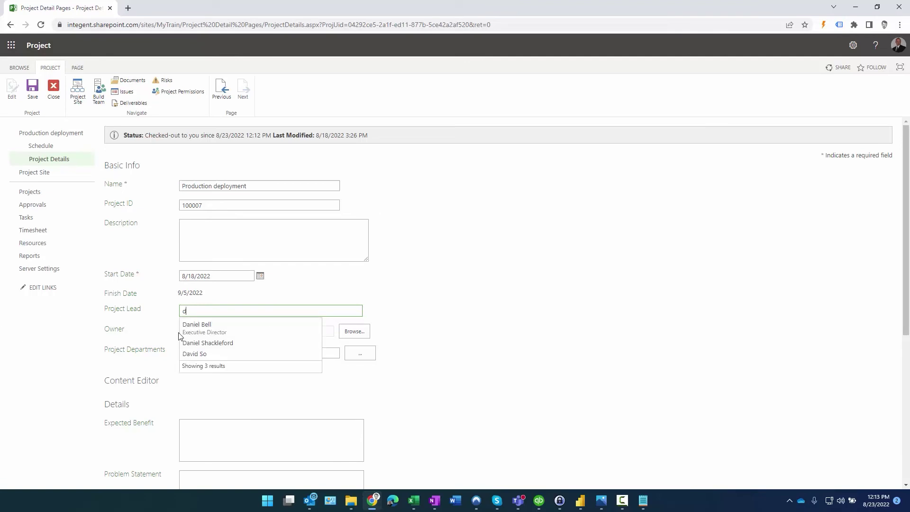
left_click(205, 332)
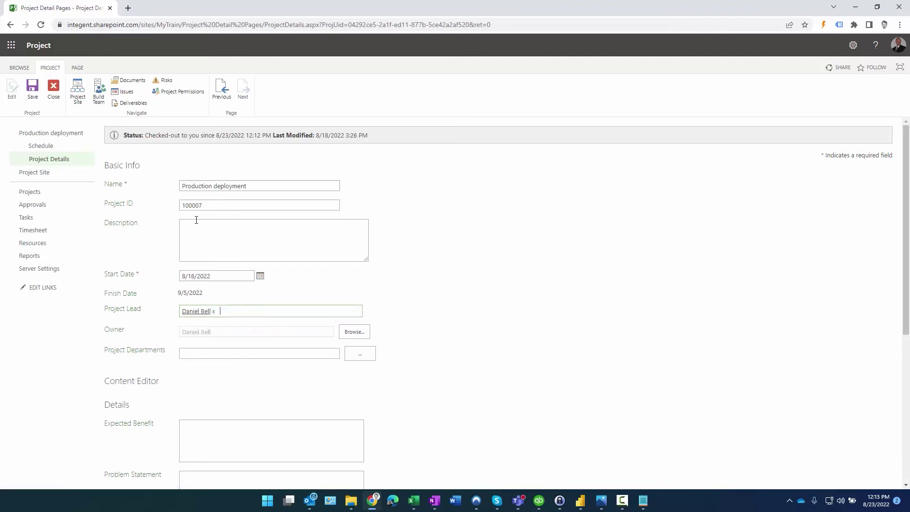
Save the project details, close the project and confirm check-in.
left_click(30, 92)
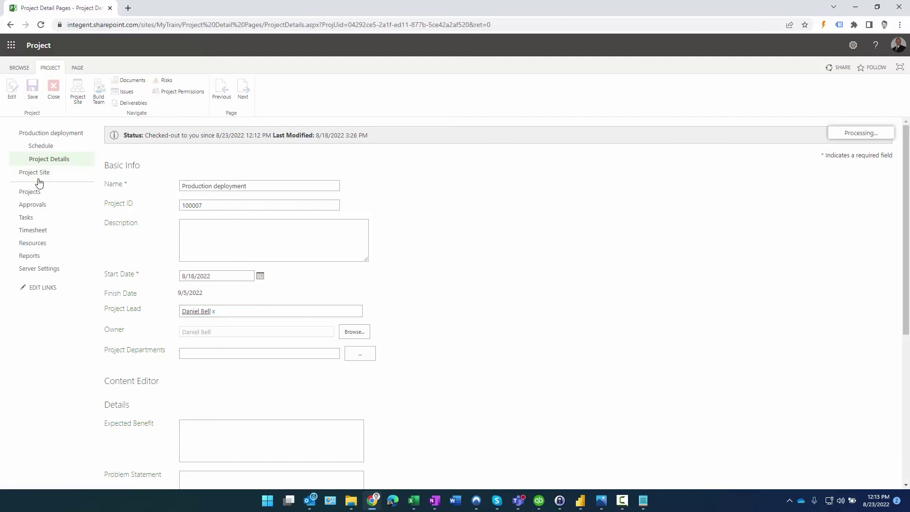
left_click(51, 89)
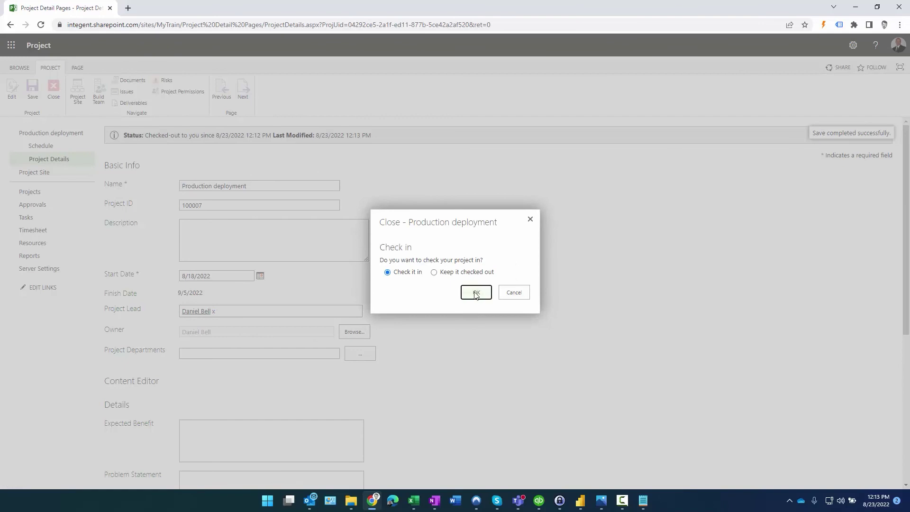
left_click(474, 292)
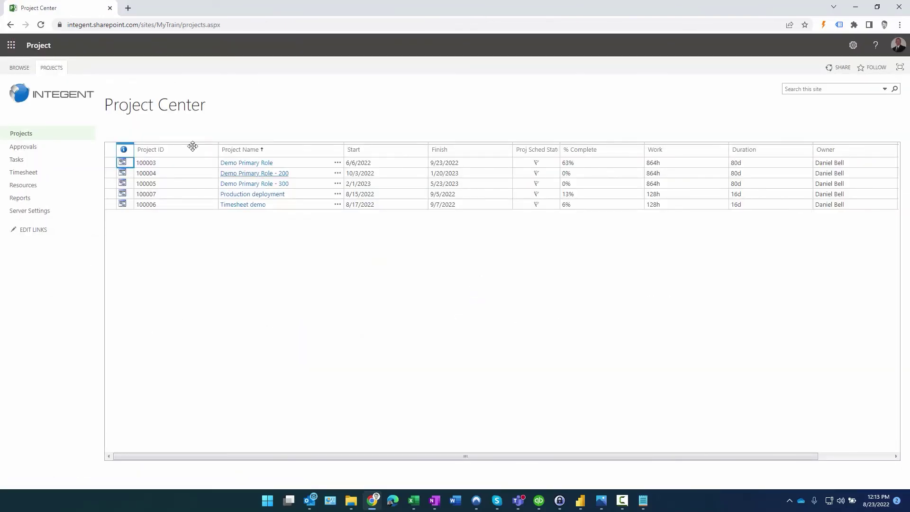
Switch Project Center to the Summary Project Lead view and check Production deployment's Project Lead value.
left_click(52, 68)
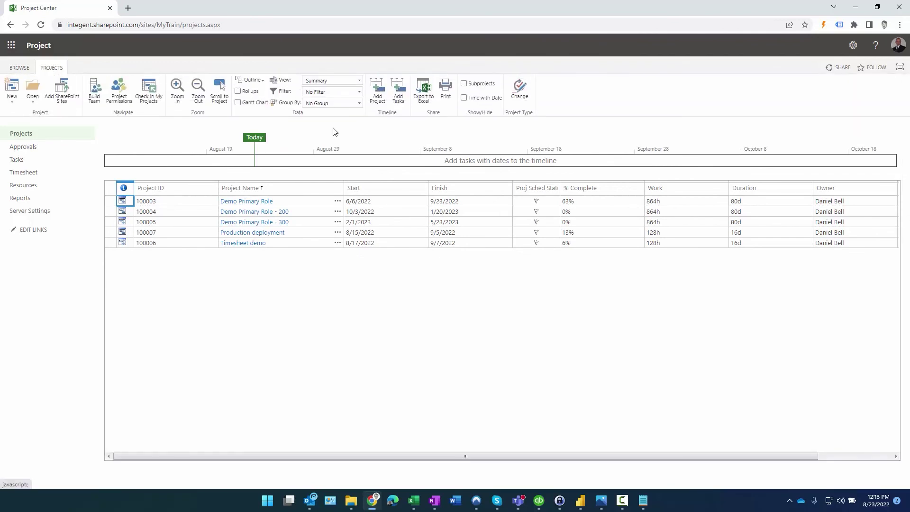
left_click(360, 81)
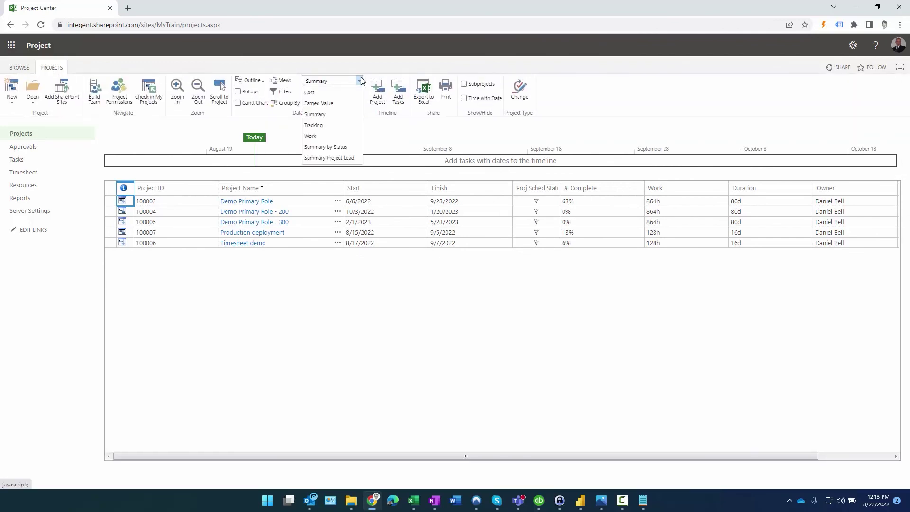
left_click(340, 157)
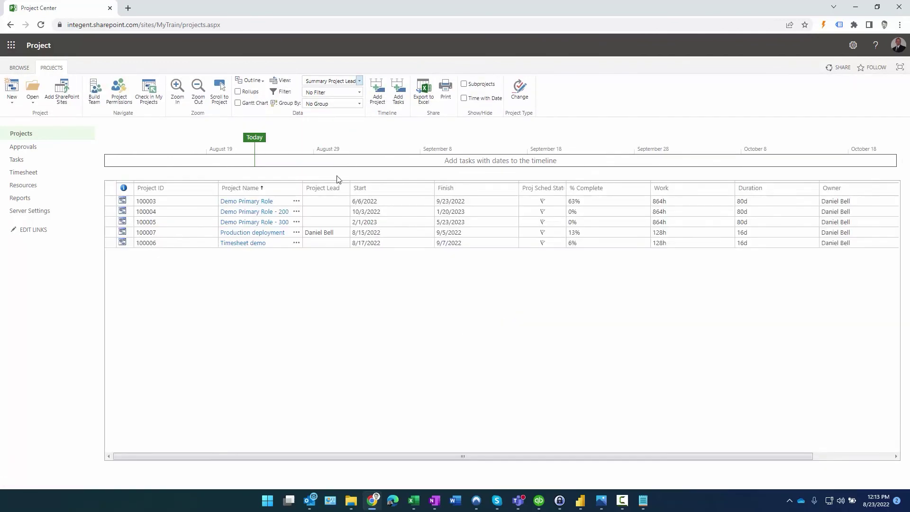
left_click(335, 233)
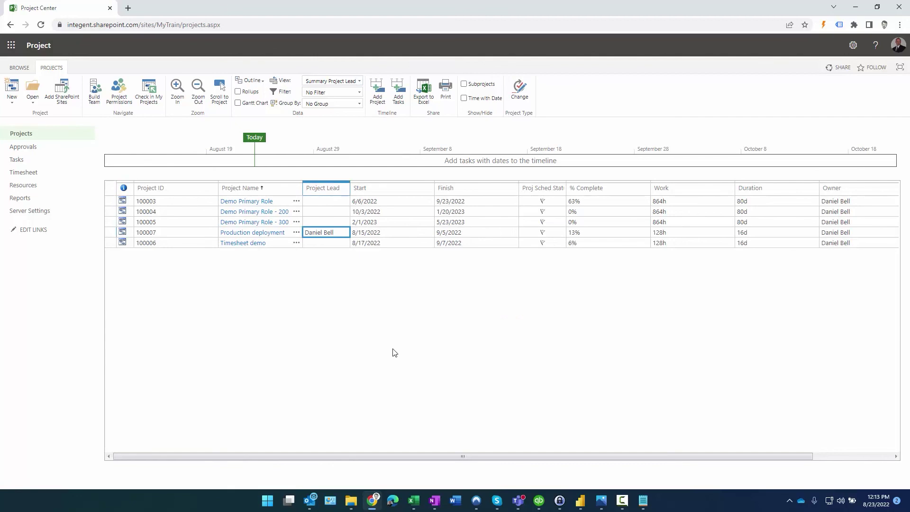